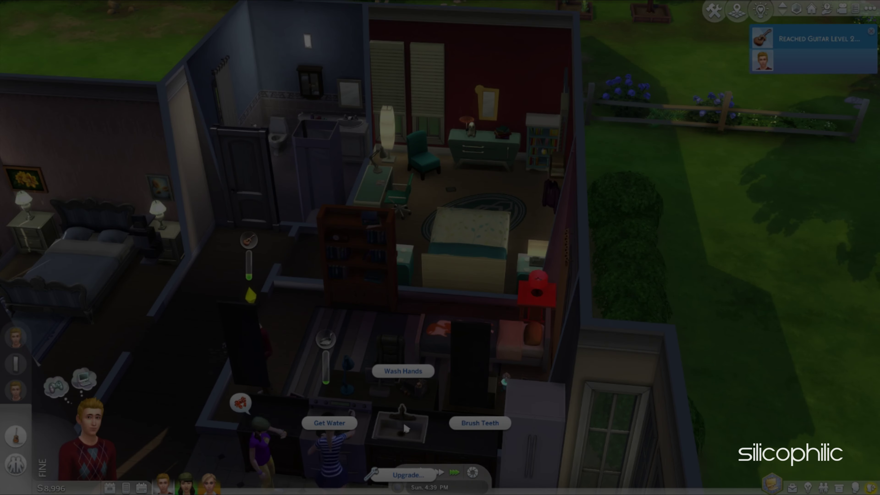
Have the Sim brush their teeth at the bathroom sink, then sit on the bed
click(498, 423)
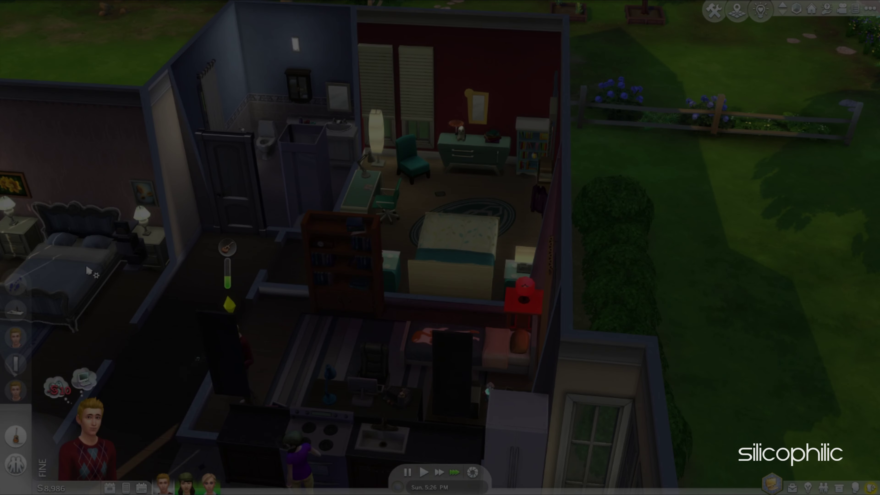
click(101, 288)
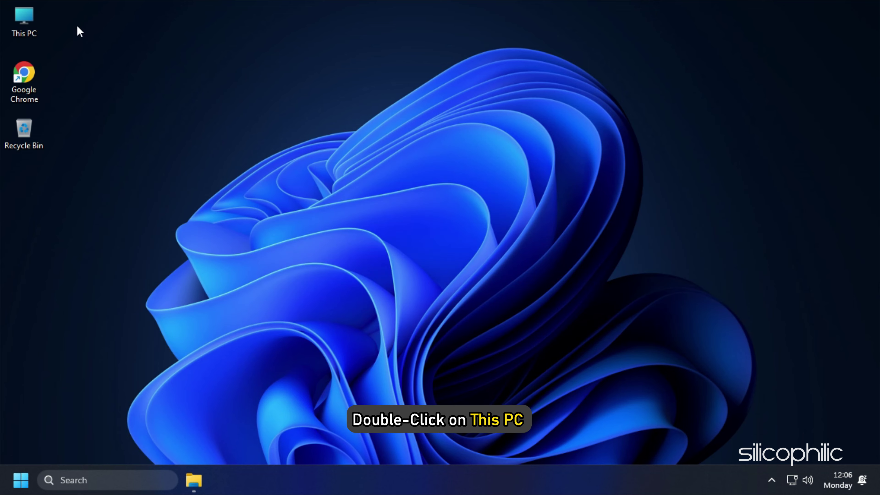
Run appwiz.cpl from the Run box to show Programs and Features
double_click(31, 18)
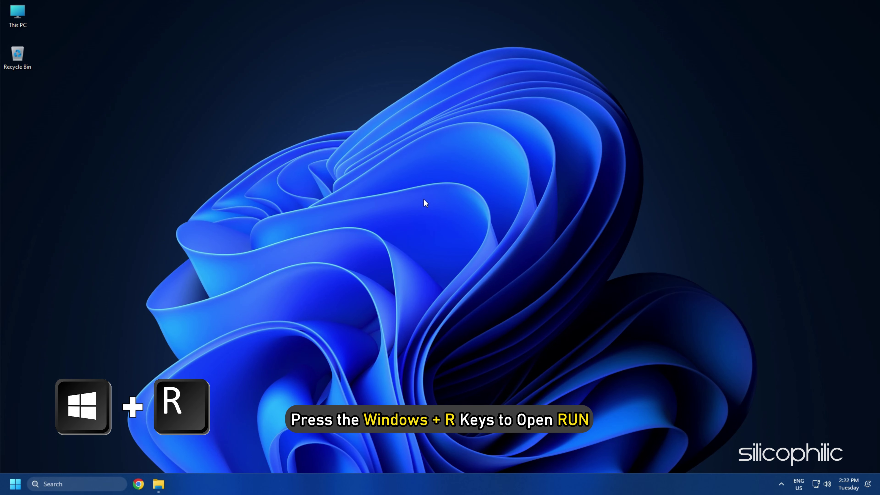
key(super+r)
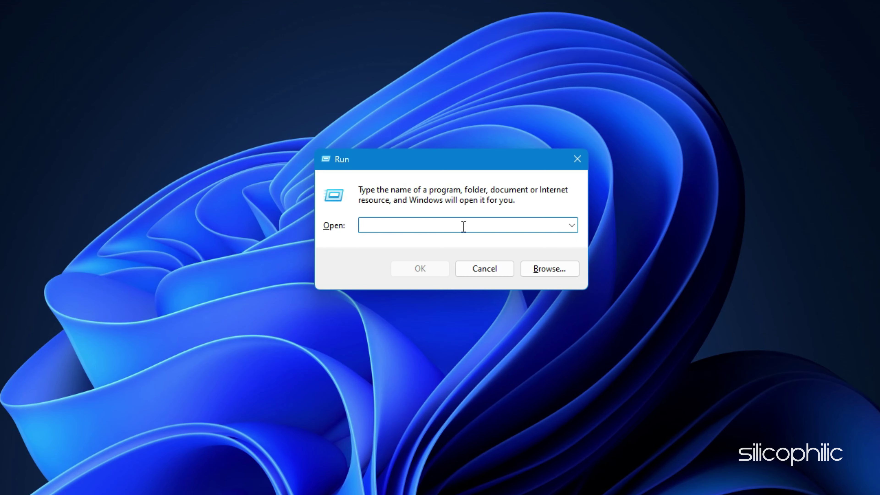
text(appwiz.)
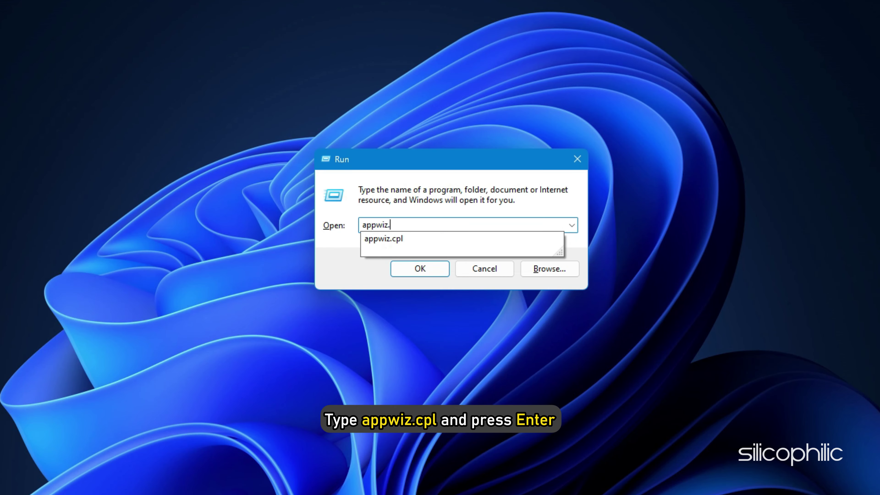
text(cpl)
key(Return)
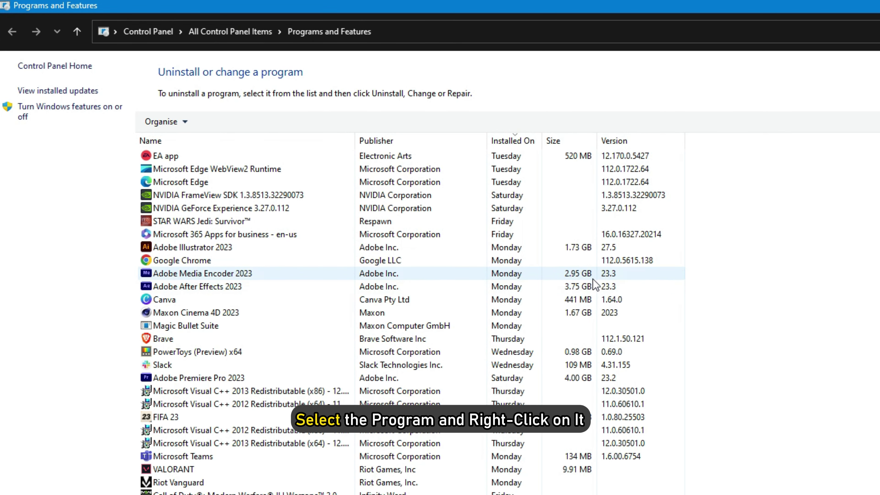
Uninstall STAR WARS Jedi: Survivor and approve the User Account Control prompt
right_click(214, 226)
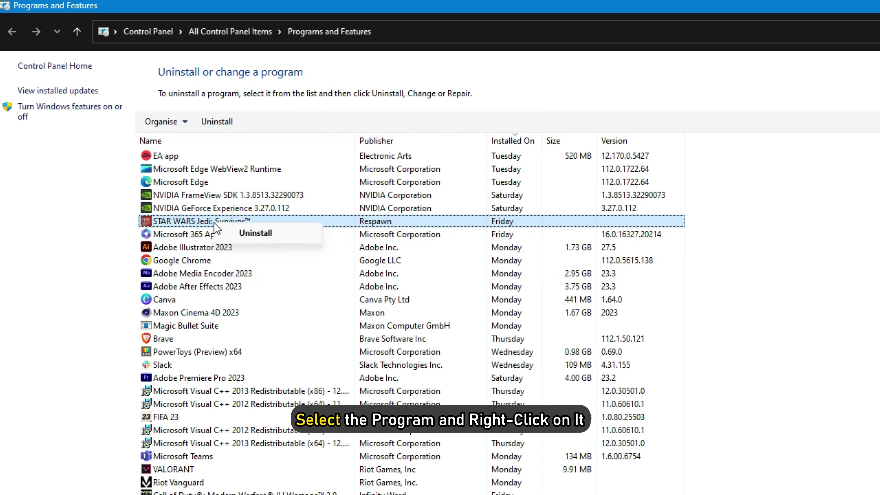
click(248, 233)
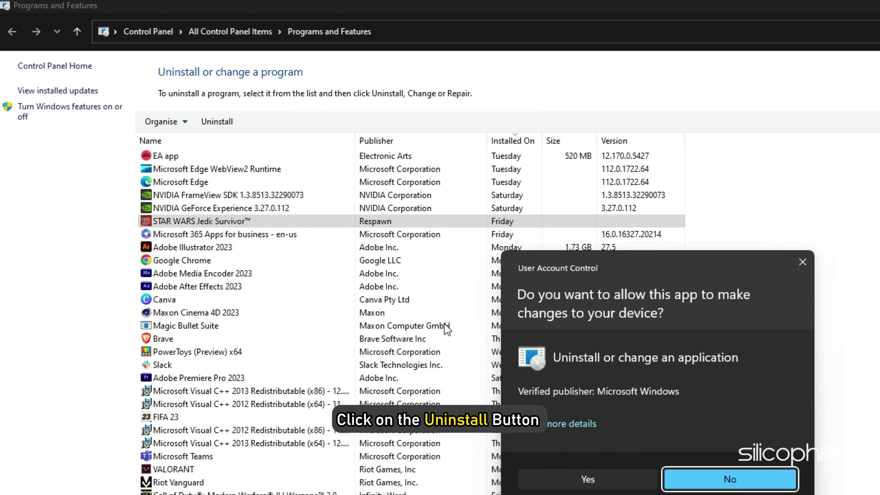
click(563, 481)
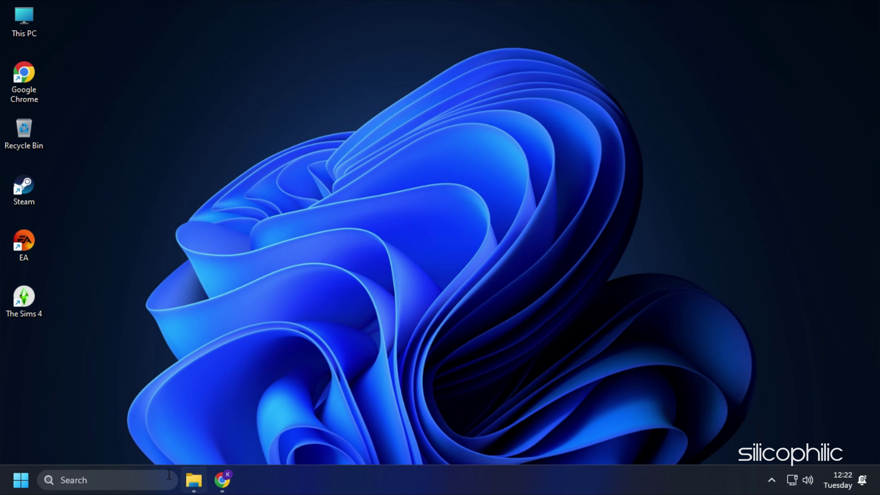
Launch Disk Cleanup and scan drive (C:)
click(169, 475)
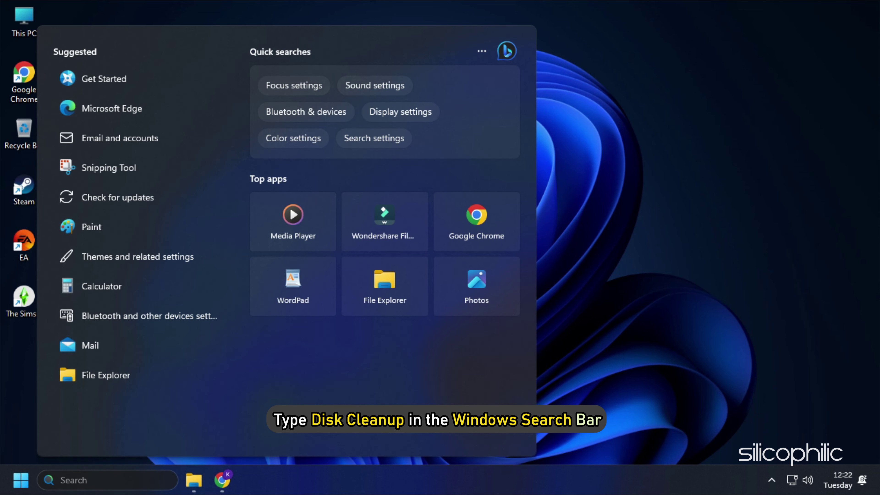
text(disk Cleanup)
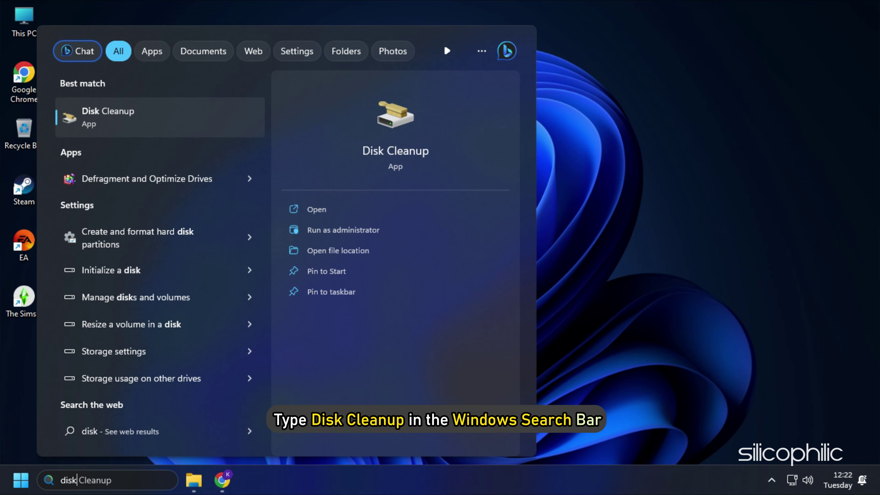
key(Tab)
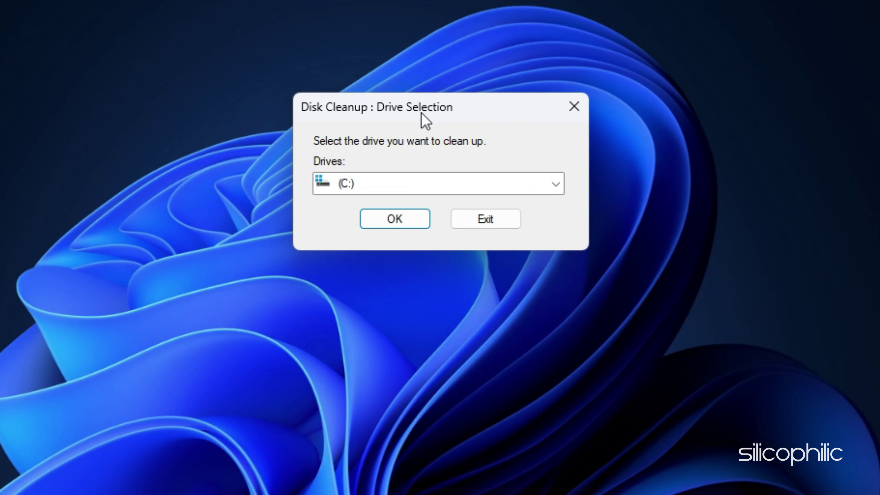
click(554, 187)
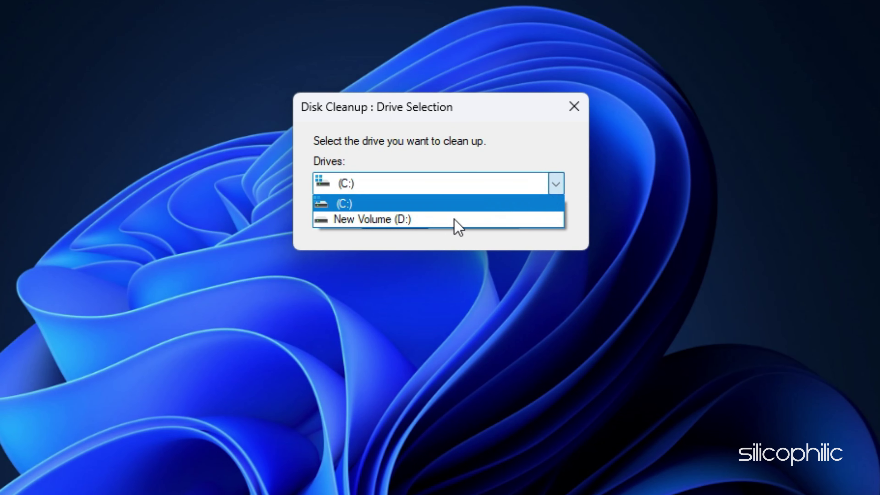
click(442, 201)
click(404, 224)
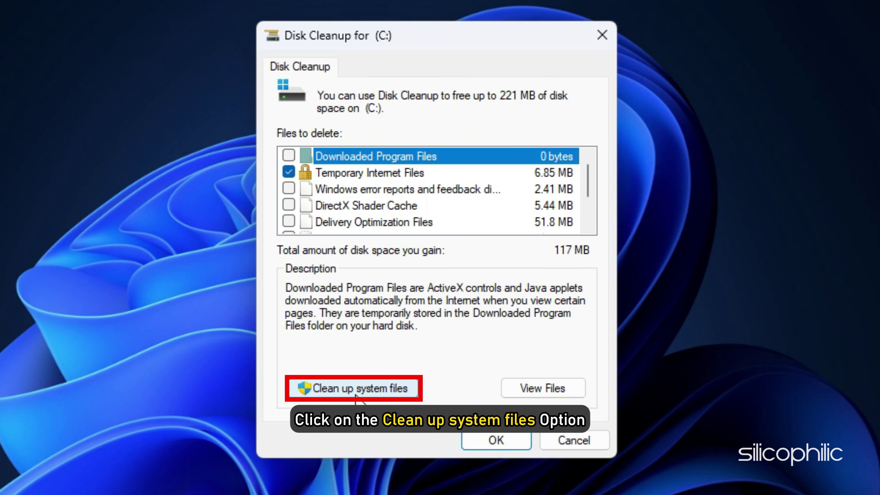
Rescan (C:) including system files, tick Temporary Internet Files, and permanently delete them
click(359, 391)
click(355, 337)
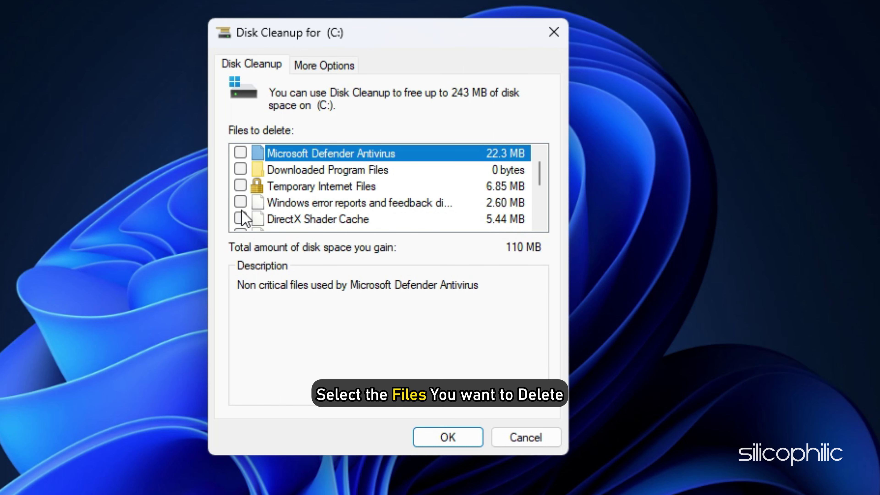
click(240, 186)
click(472, 439)
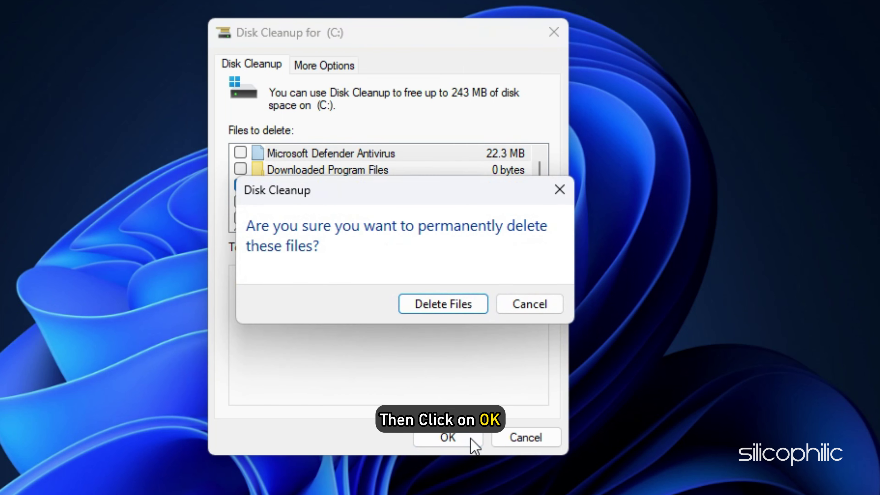
click(444, 304)
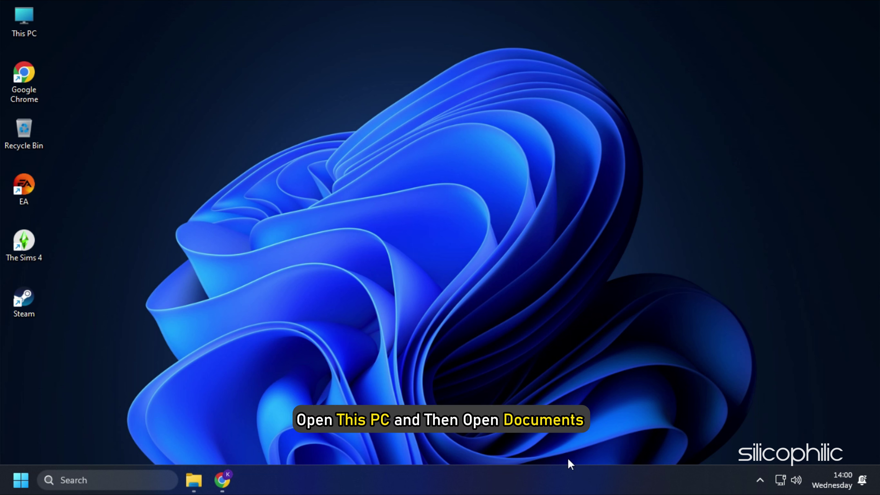
Go to Documents > Electronic Arts > The Sims 4 > Mods in File Explorer
double_click(38, 23)
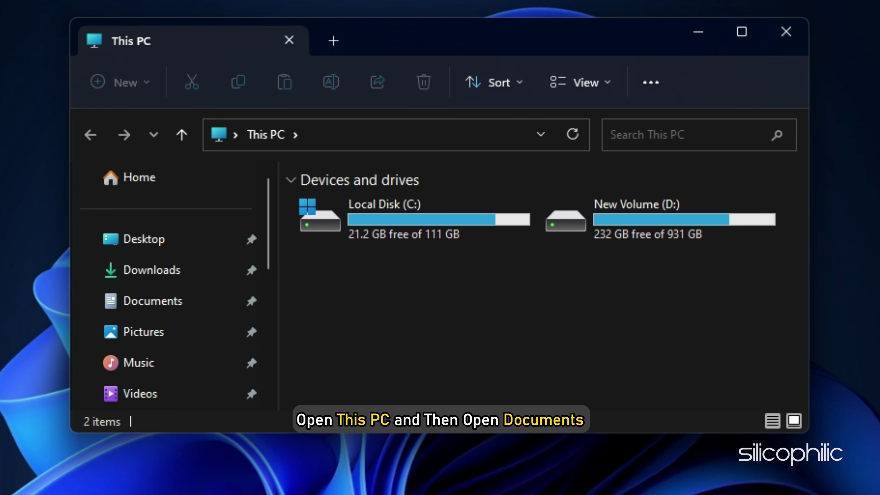
click(177, 319)
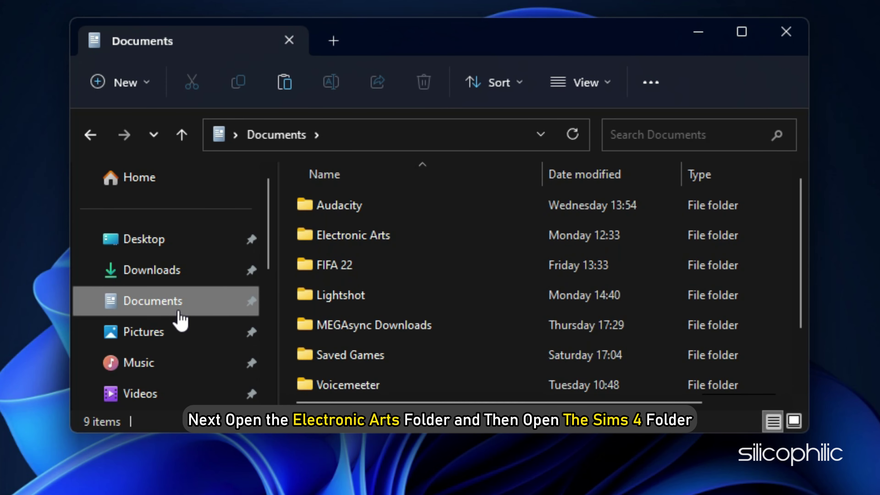
double_click(494, 233)
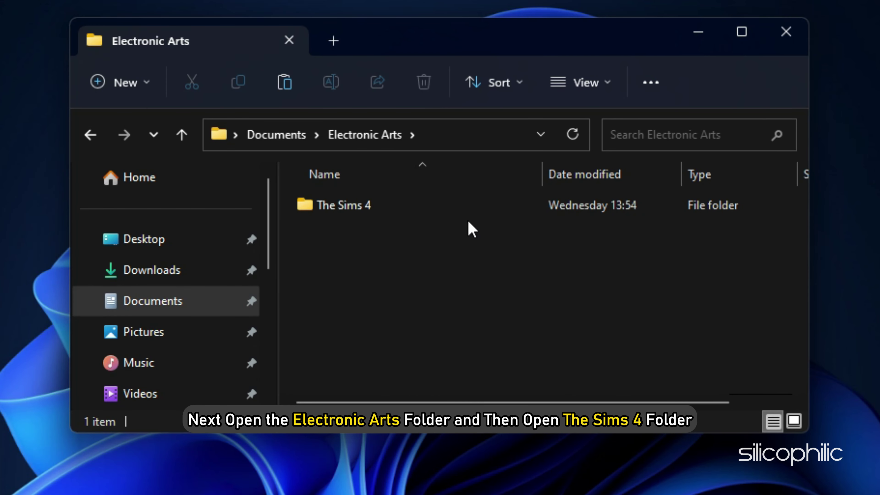
double_click(447, 213)
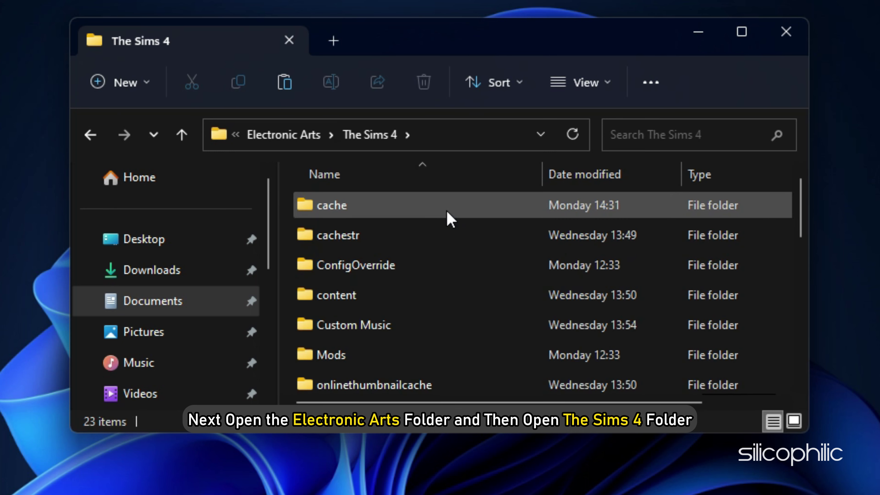
double_click(427, 354)
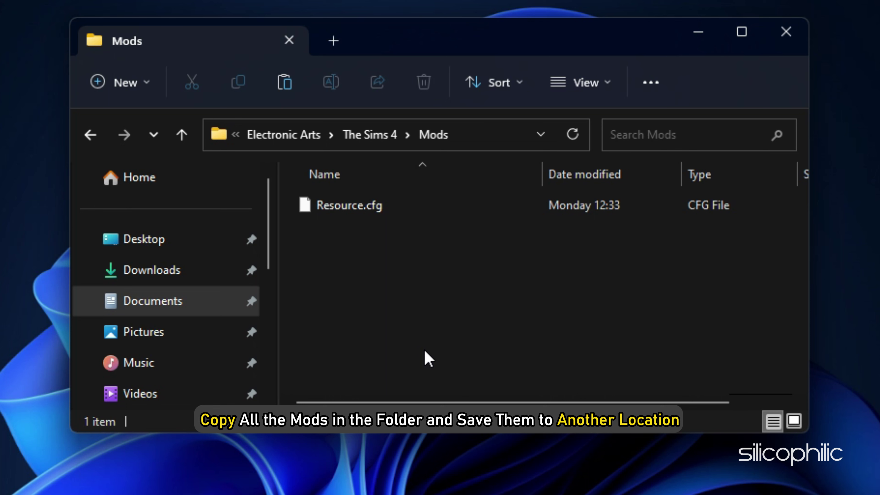
Back up Resource.cfg to the desktop and delete it from the Mods folder
click(328, 205)
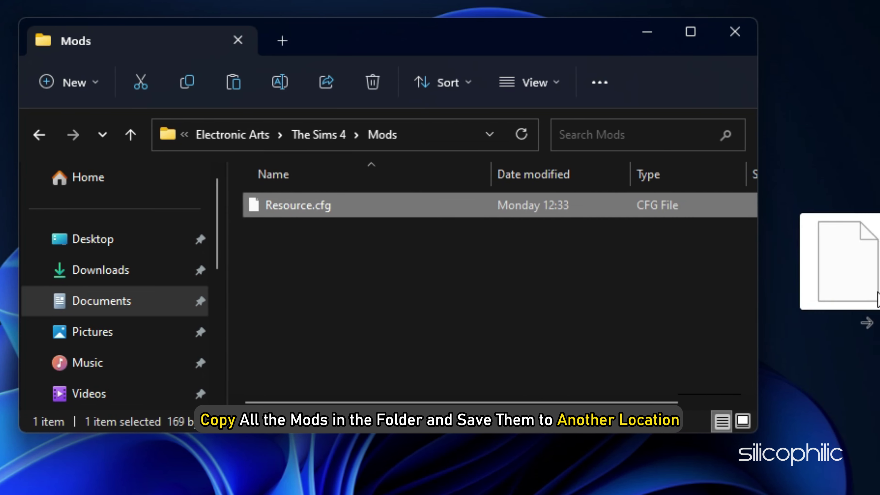
drag(878, 293, 824, 213)
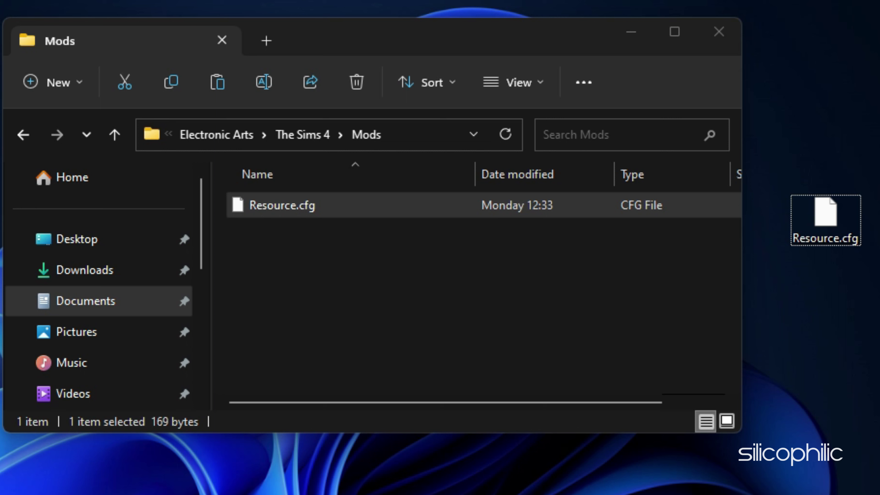
click(291, 208)
right_click(291, 208)
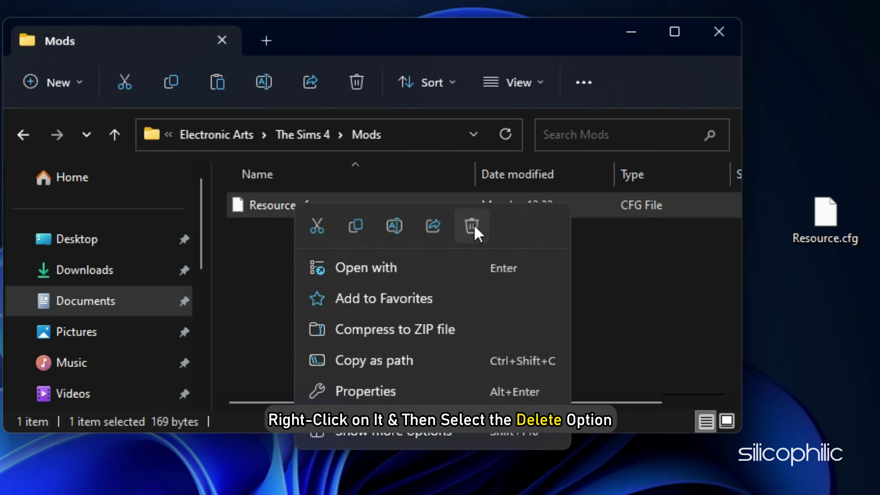
click(472, 226)
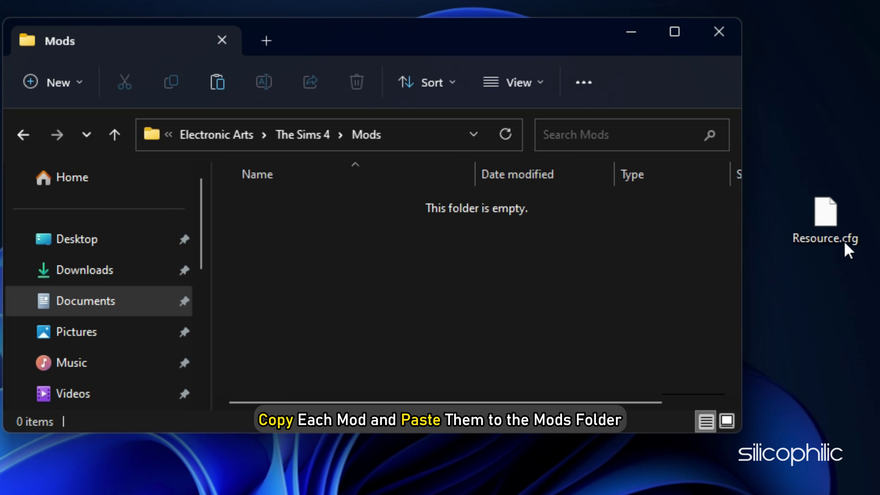
Copy the desktop Resource.cfg and paste it into the empty Mods folder
right_click(848, 249)
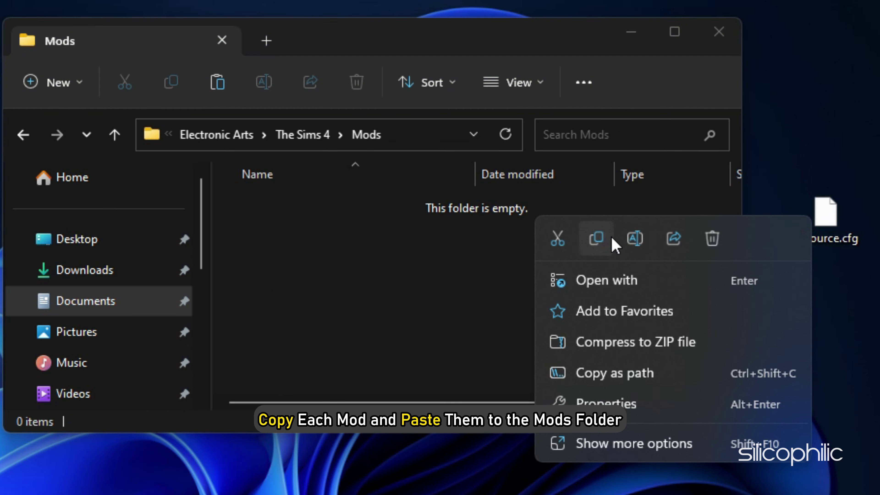
click(598, 239)
click(598, 239)
key(ctrl+v)
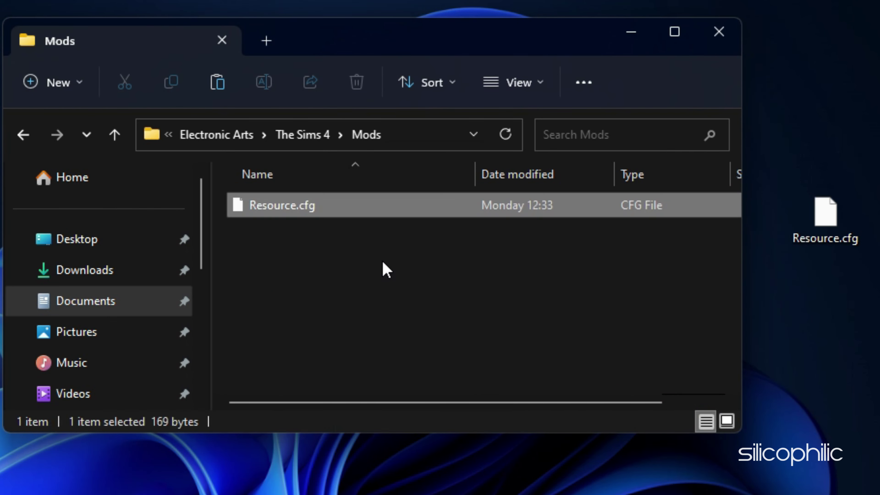
scroll(487, 294, down, 2)
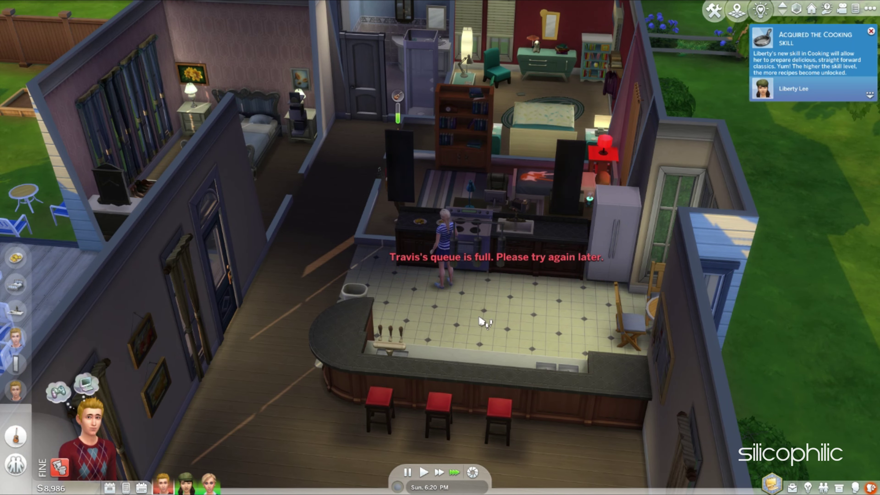
scroll(478, 250, down, 2)
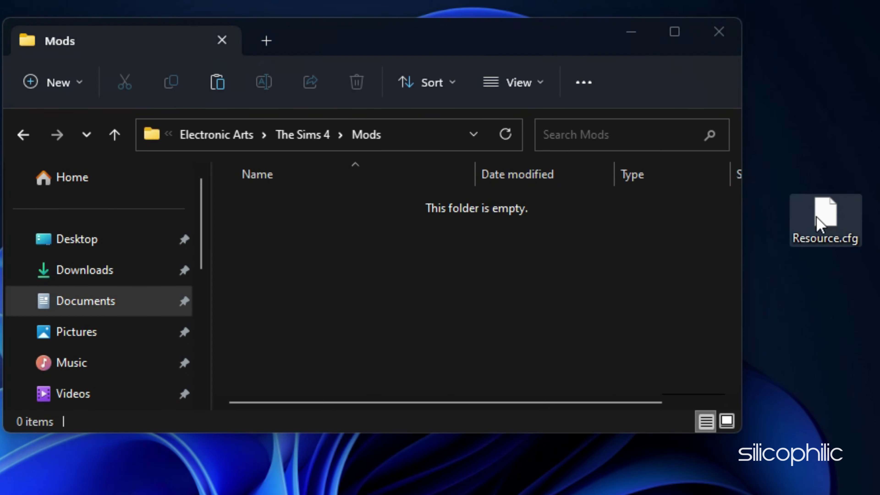
right_click(821, 220)
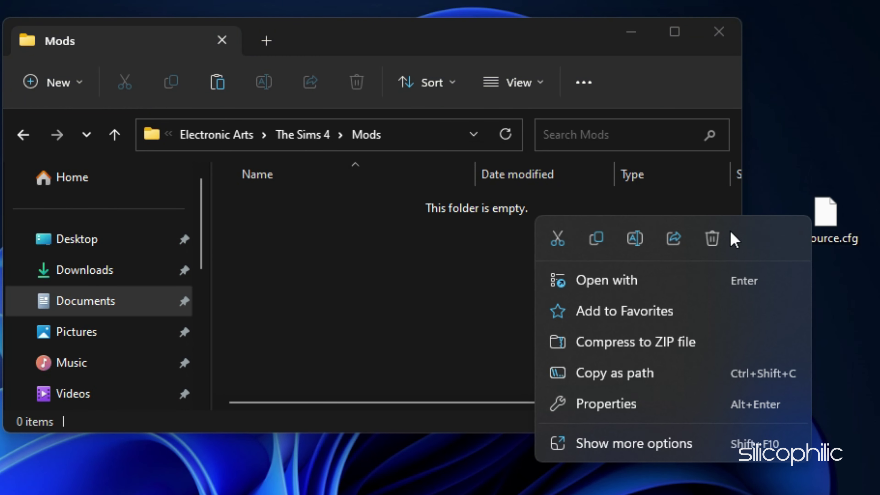
click(383, 289)
key(ctrl+v)
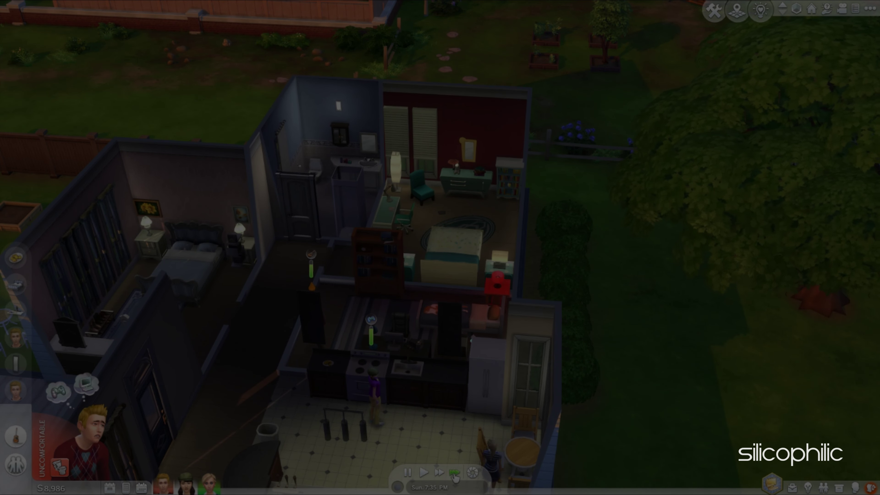
Launch The Sims 4, confirm it loads, then exit to the desktop
mouse_move(492, 465)
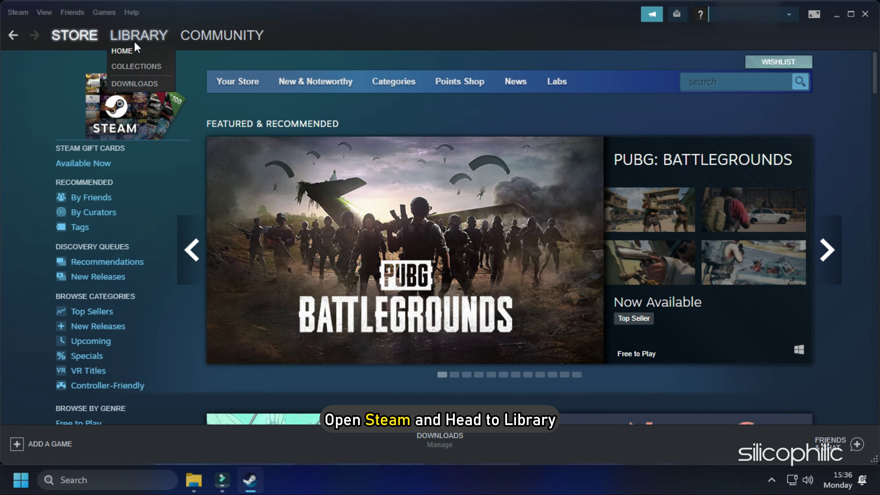
Verify The Sims 4 game files under Properties > Local Files, then close Properties
click(134, 41)
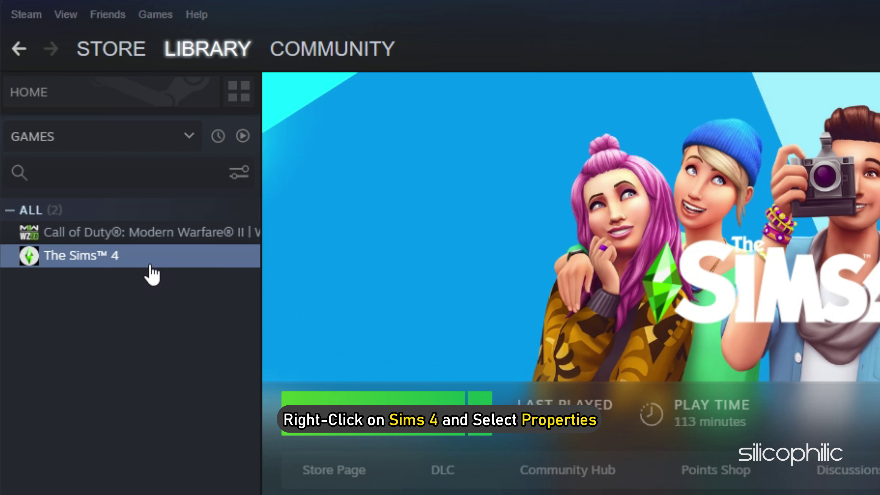
right_click(151, 267)
click(195, 386)
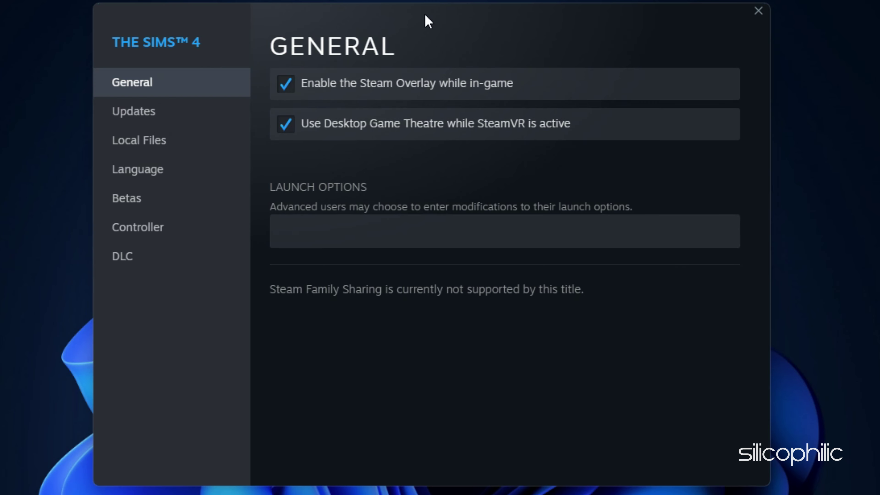
click(123, 145)
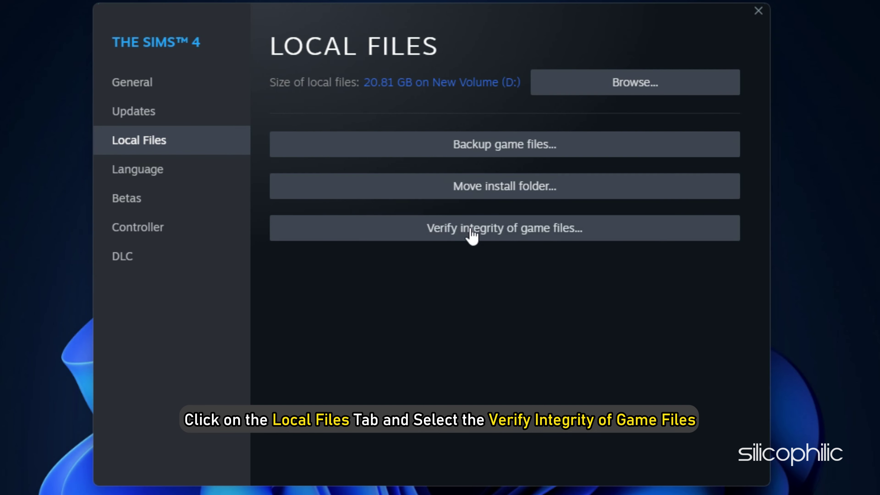
click(486, 238)
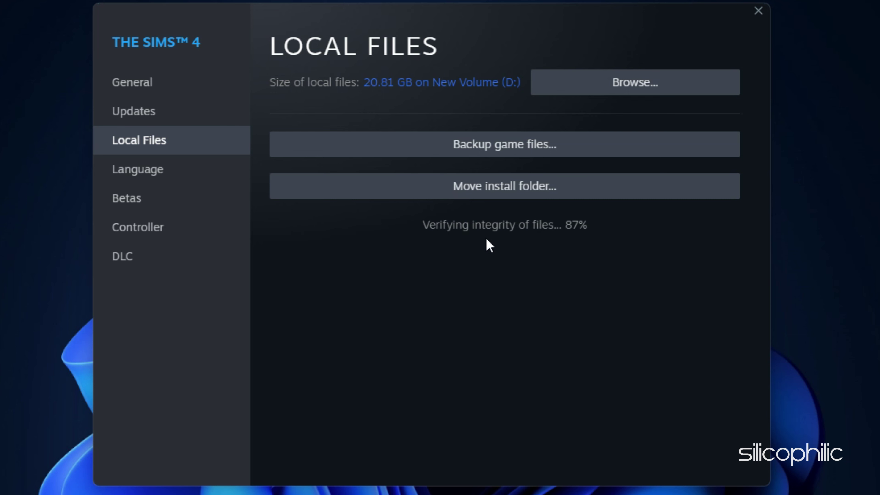
click(710, 25)
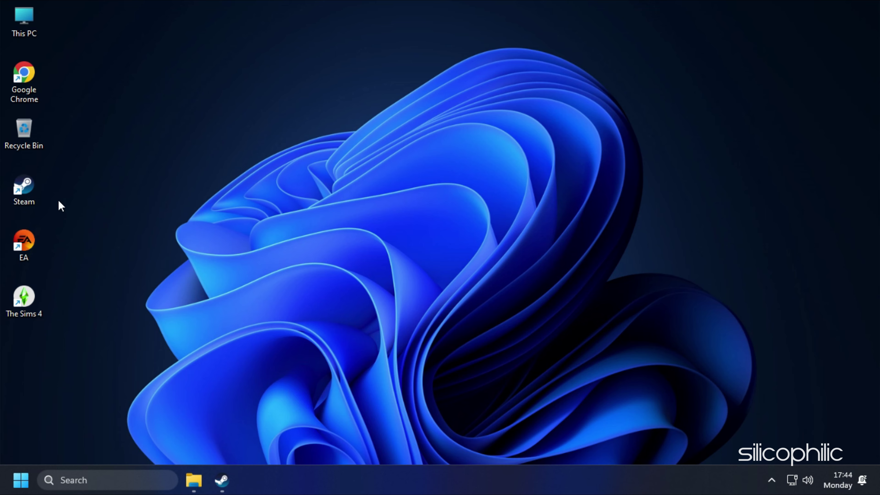
Launch Steam and clear the download cache under Settings > Downloads
double_click(28, 191)
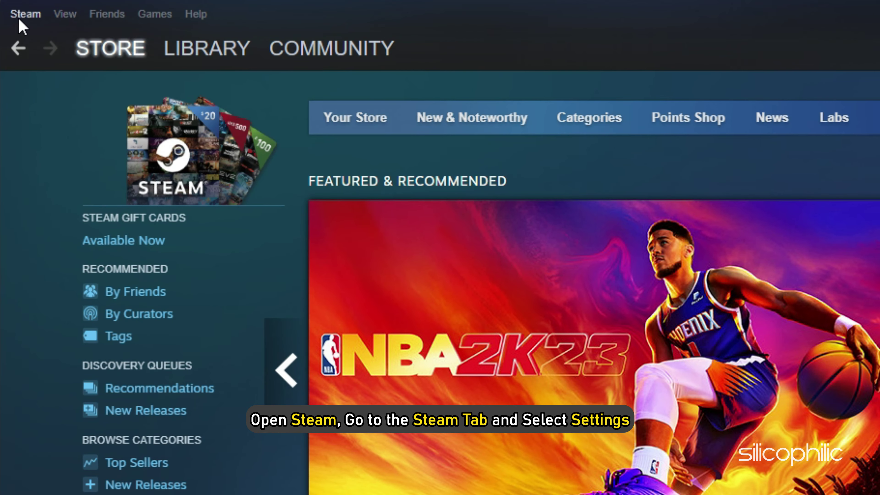
click(21, 16)
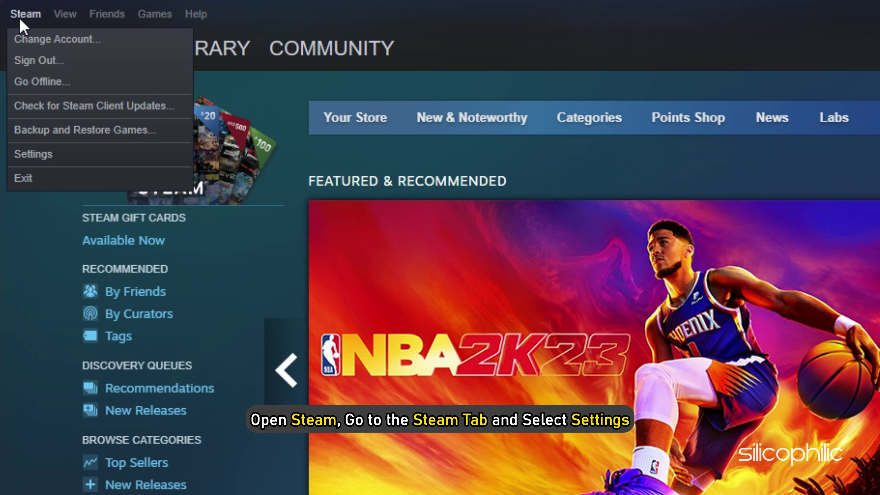
click(49, 154)
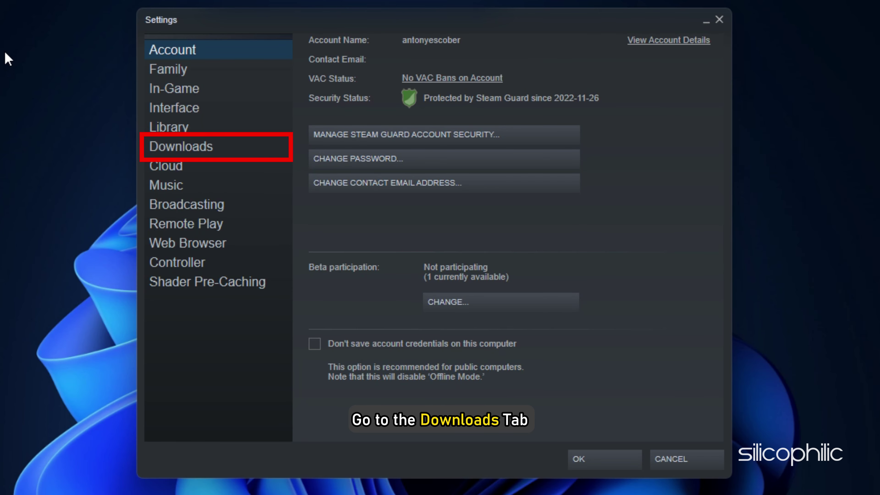
click(224, 151)
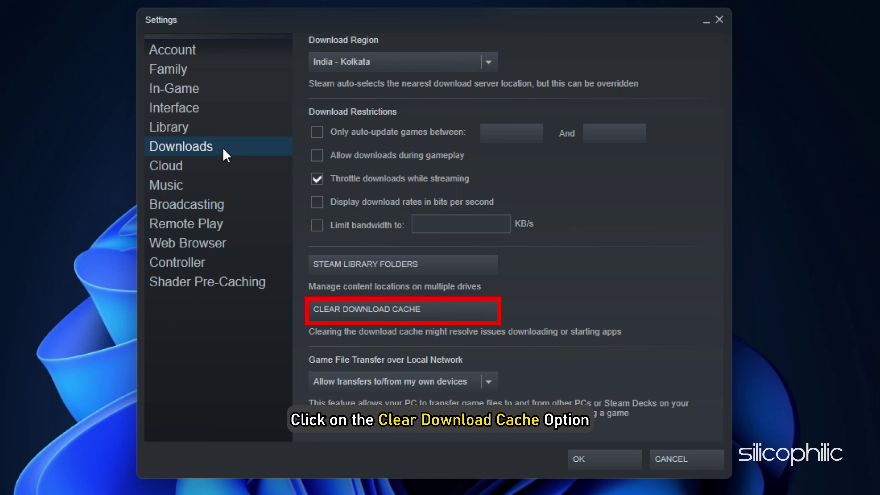
click(431, 312)
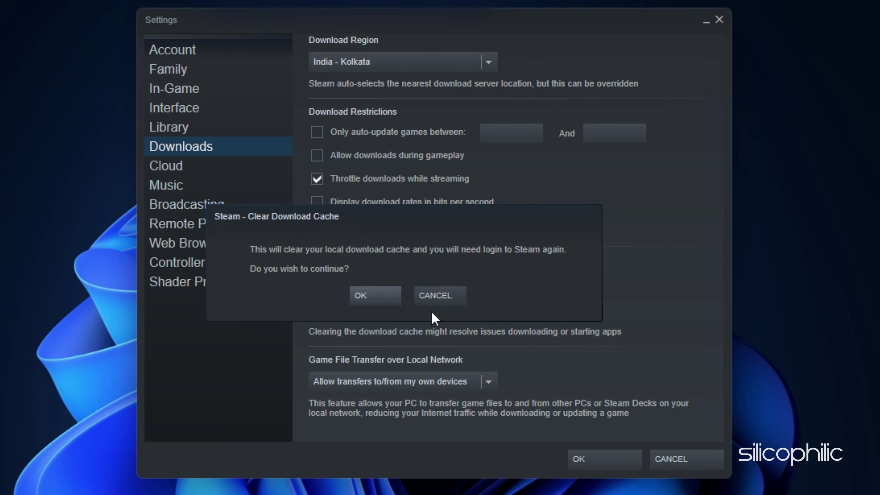
click(394, 303)
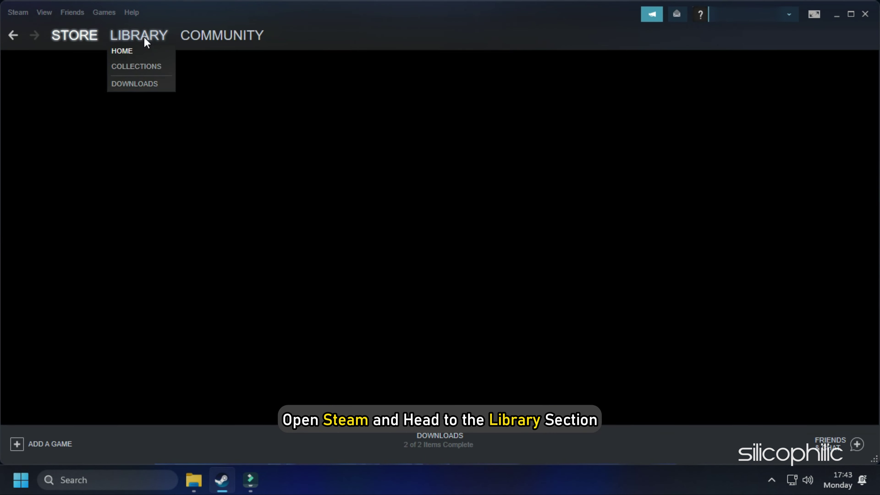
click(141, 44)
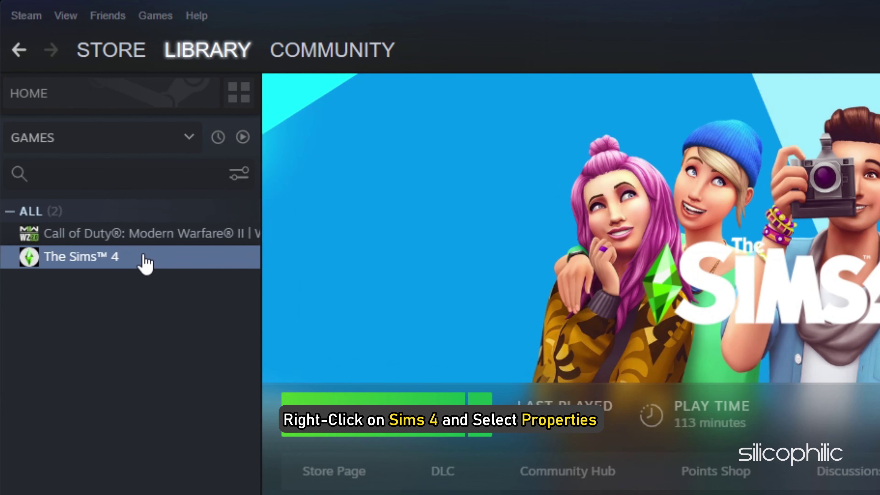
right_click(146, 252)
click(202, 374)
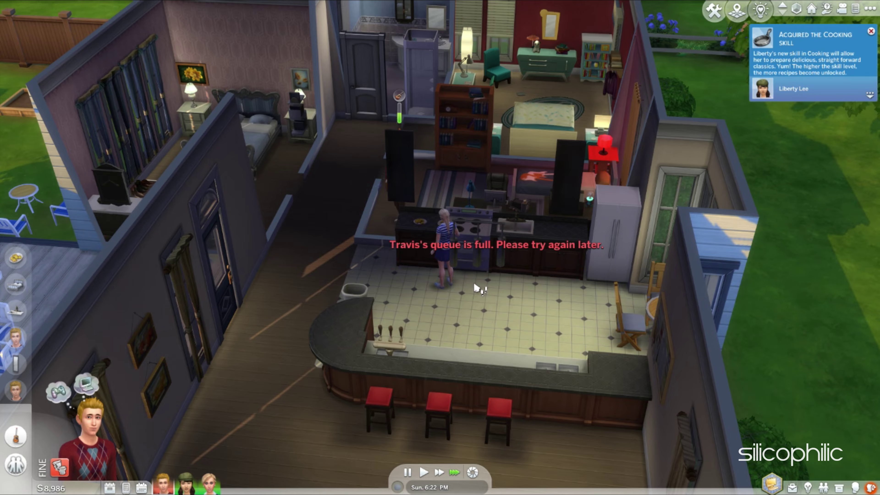
scroll(477, 287, down, 3)
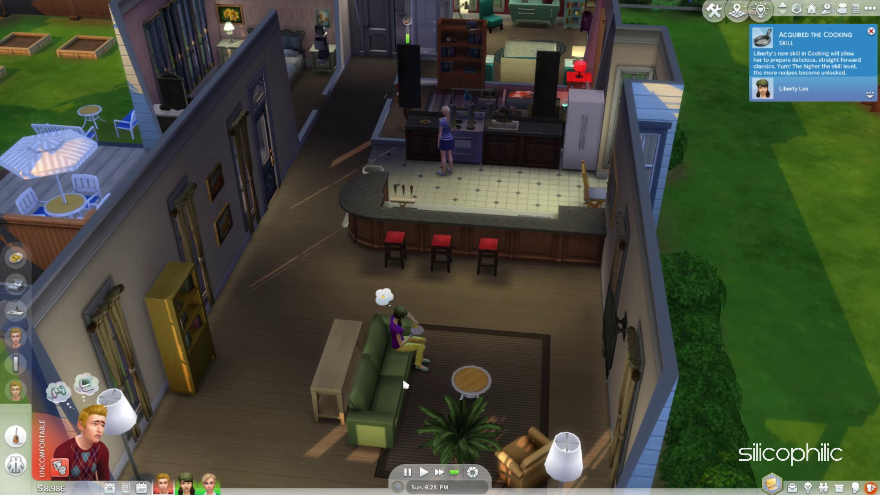
click(402, 378)
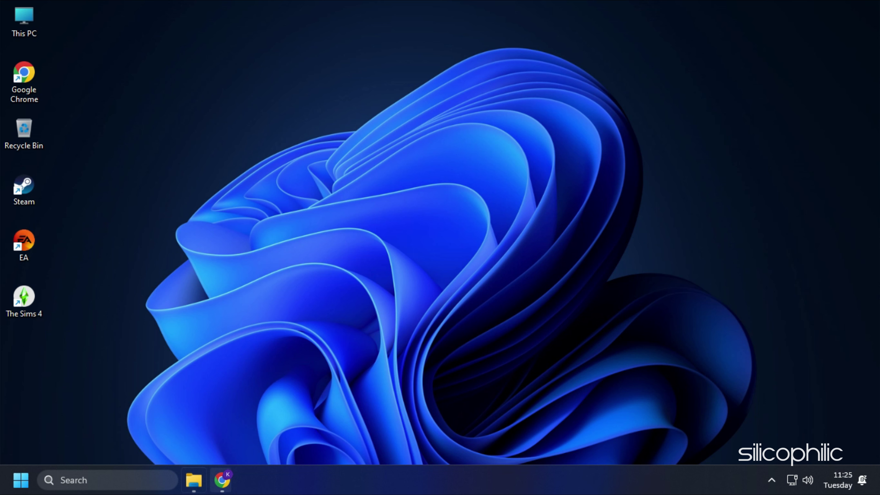
Open Controlled folder access's allowed apps in Windows Security's ransomware protection, approving admin access
click(115, 481)
text(w)
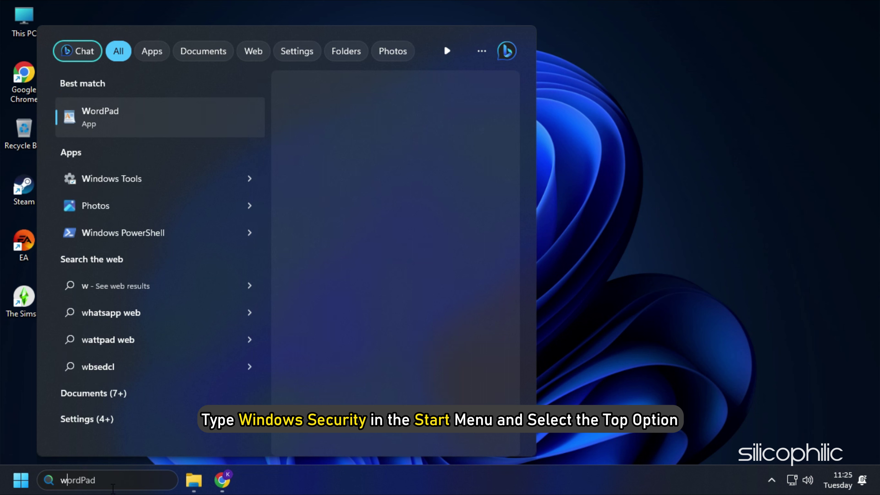
text(indows Security)
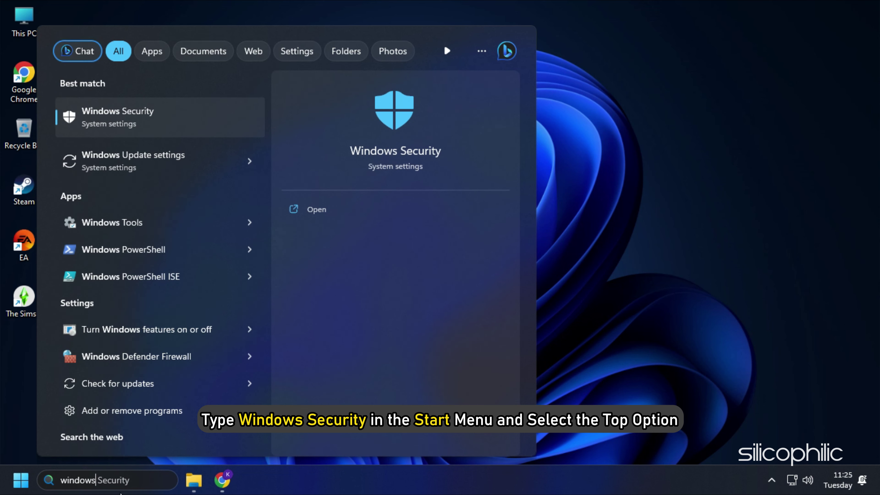
click(202, 127)
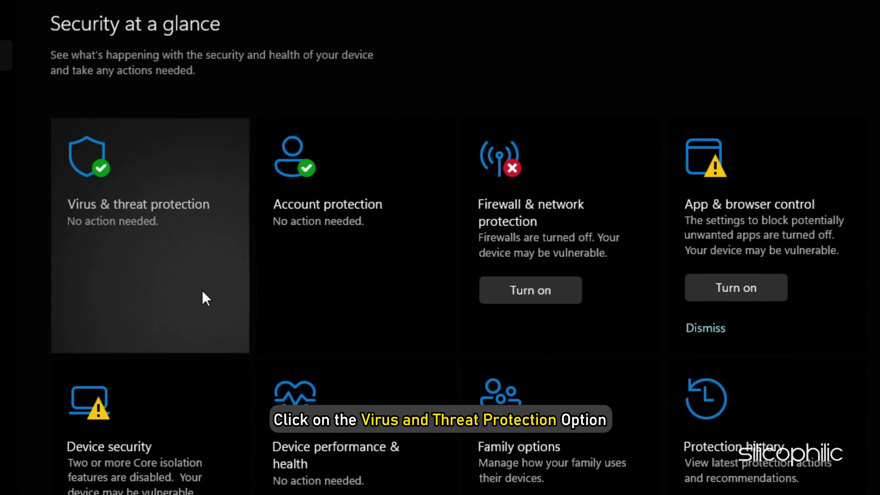
click(203, 305)
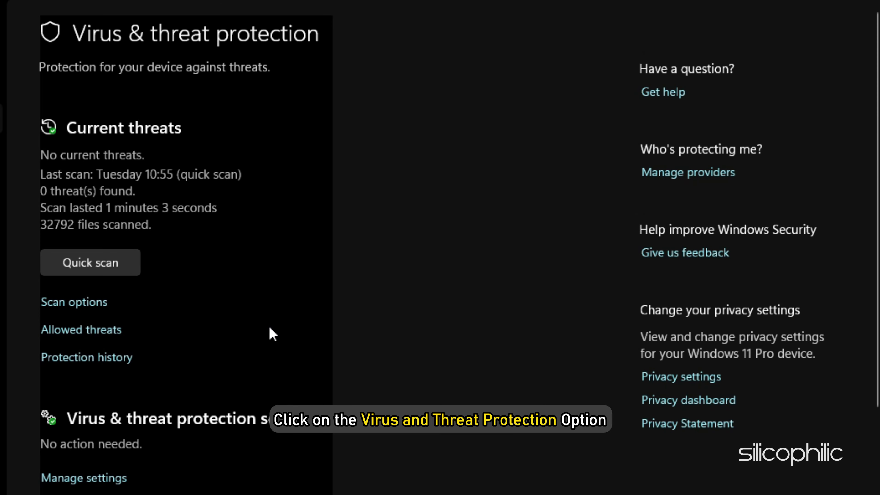
scroll(274, 329, down, 5)
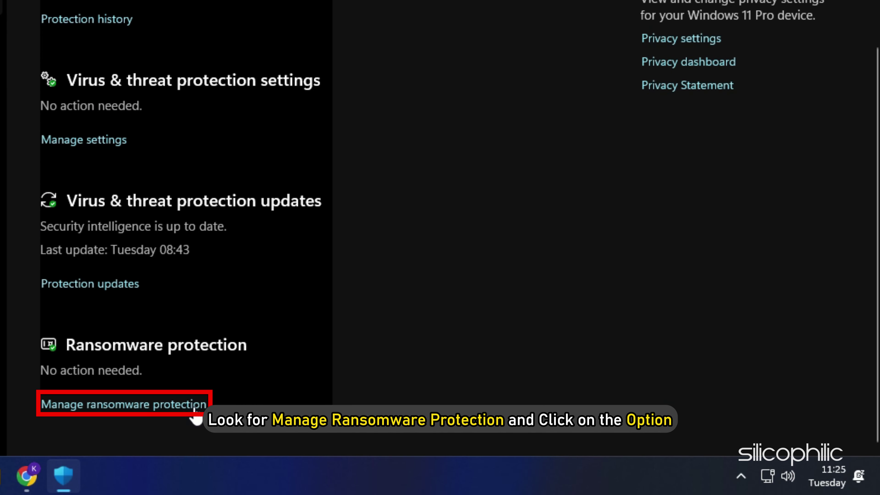
click(199, 415)
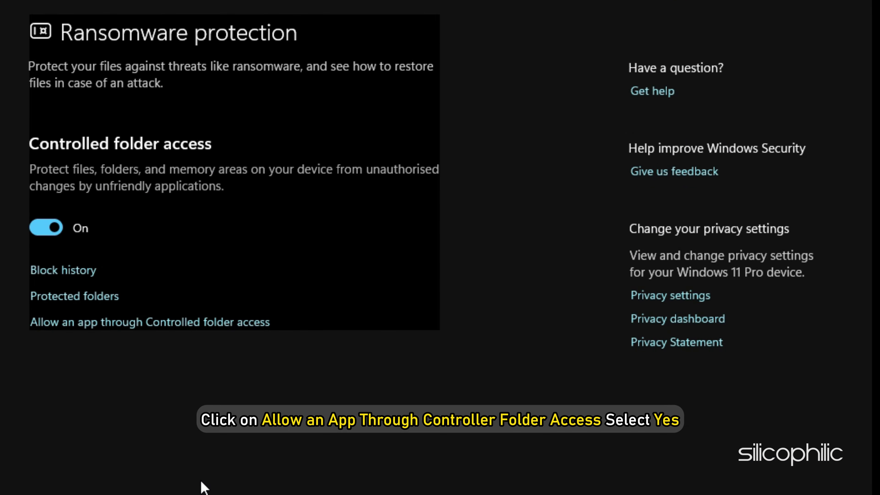
click(208, 326)
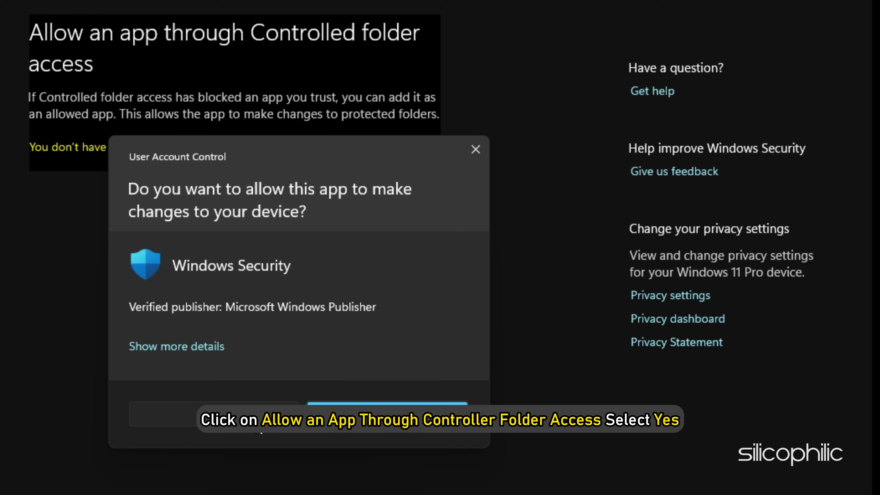
key(Return)
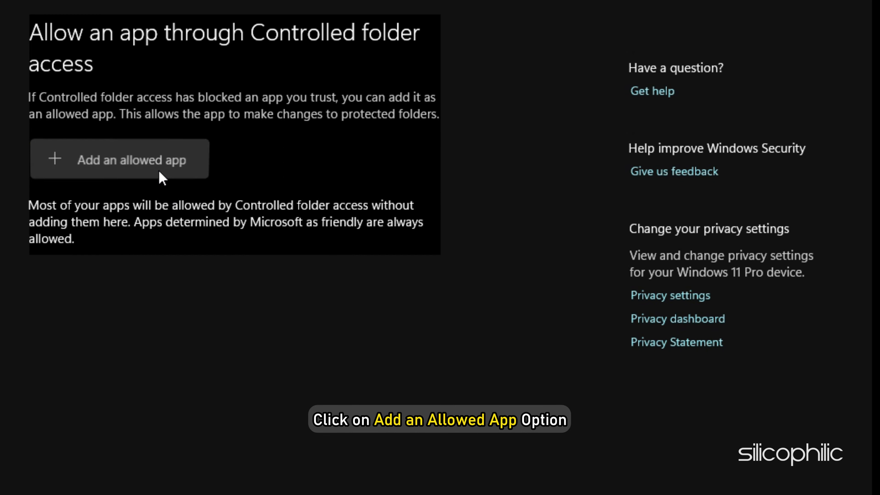
Add TS4_x64.exe from The Sims 4 Game\Bin folder as an allowed app
click(159, 173)
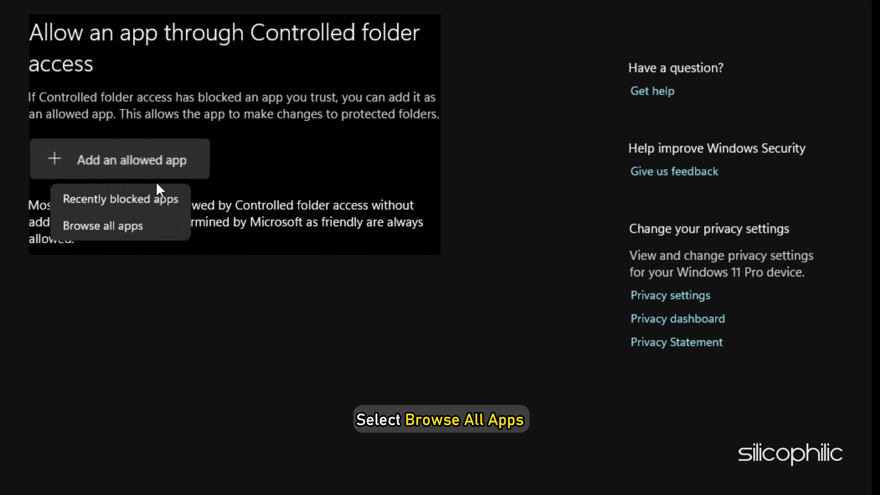
click(128, 226)
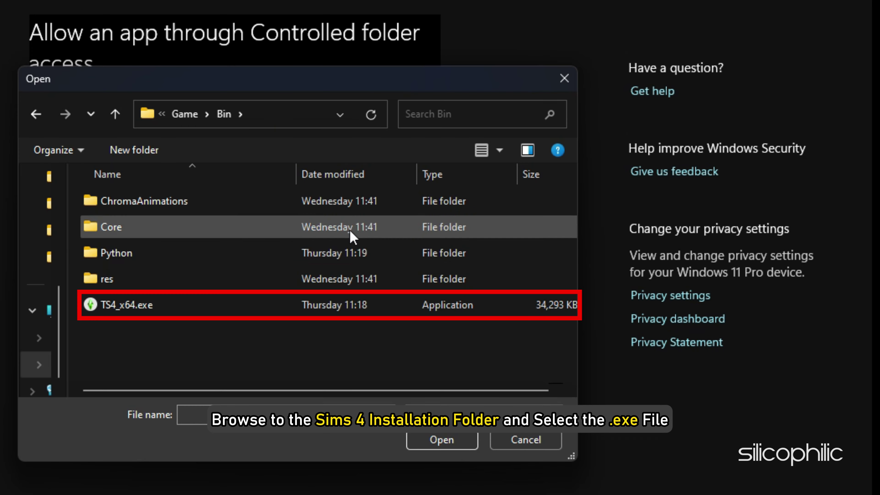
click(230, 305)
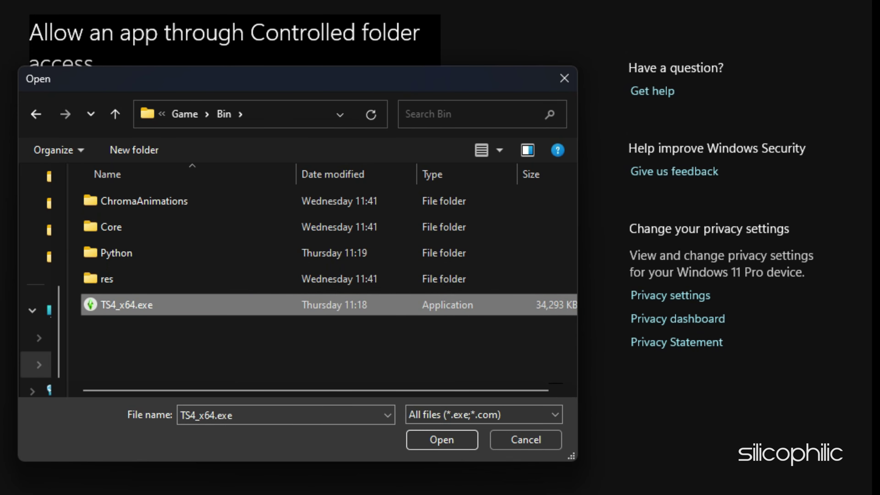
click(442, 441)
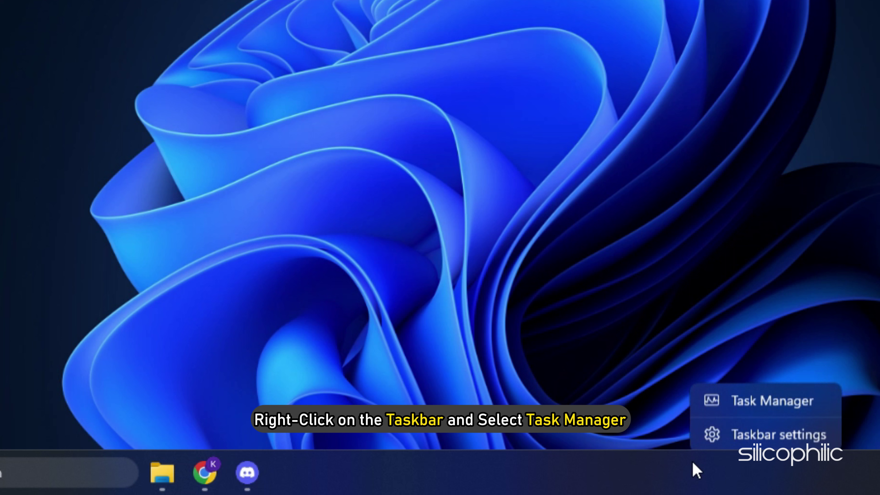
End the Discord task in Task Manager
click(766, 399)
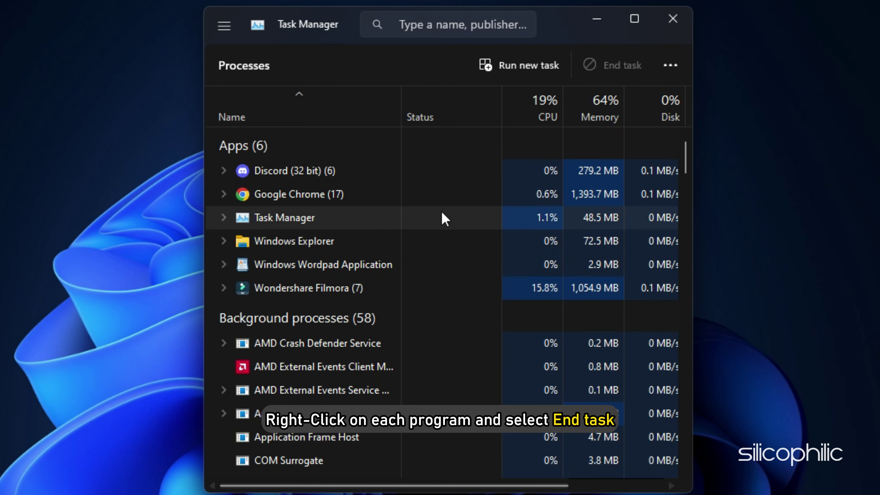
right_click(357, 171)
click(438, 222)
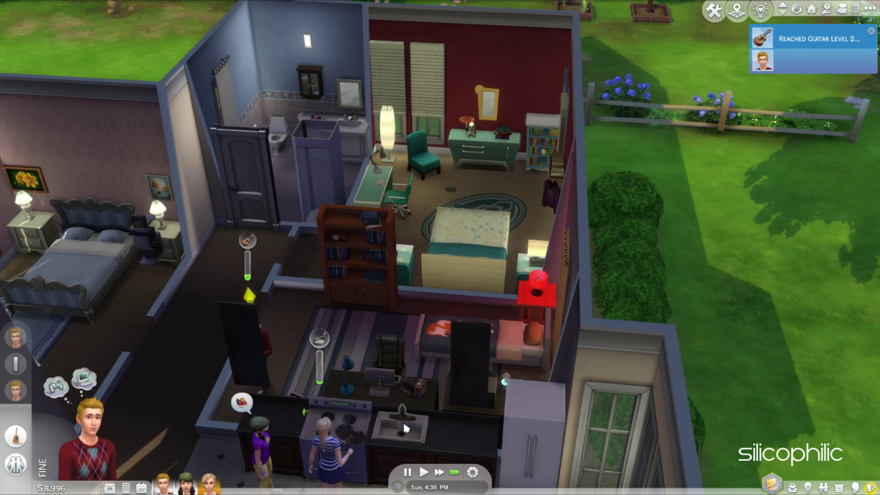
click(403, 420)
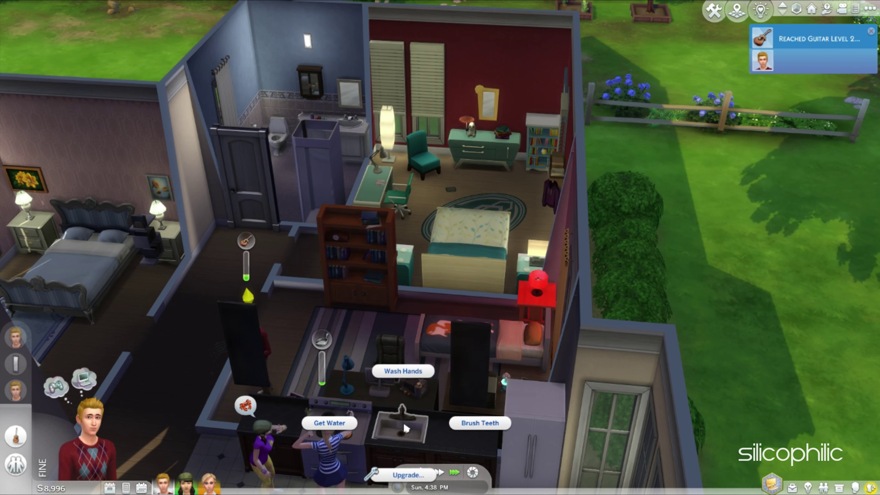
Choose Brush Teeth on the bathroom sink so the Sim brushes their teeth
click(508, 421)
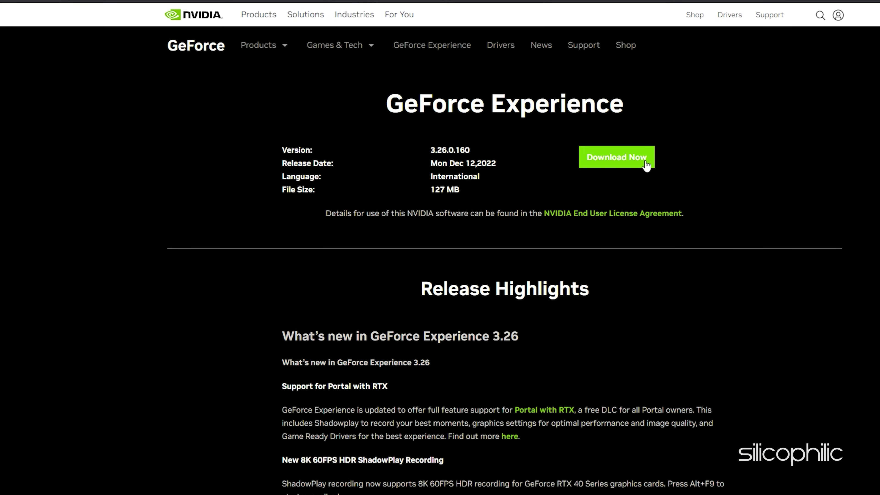
Download the GeForce_Experience_v3.26.0.160.exe installer from the NVIDIA page
click(652, 162)
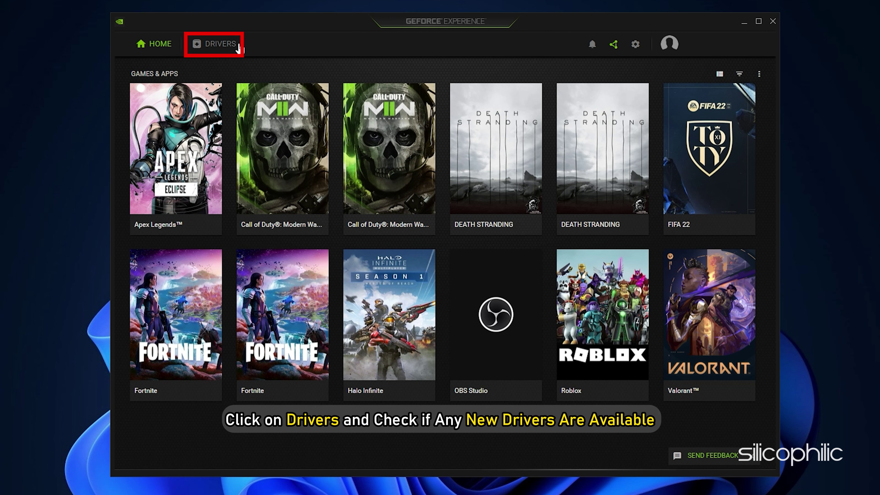
Check for NVIDIA driver updates on the Drivers page, confirming Game Ready Driver 528.02 is current
click(230, 43)
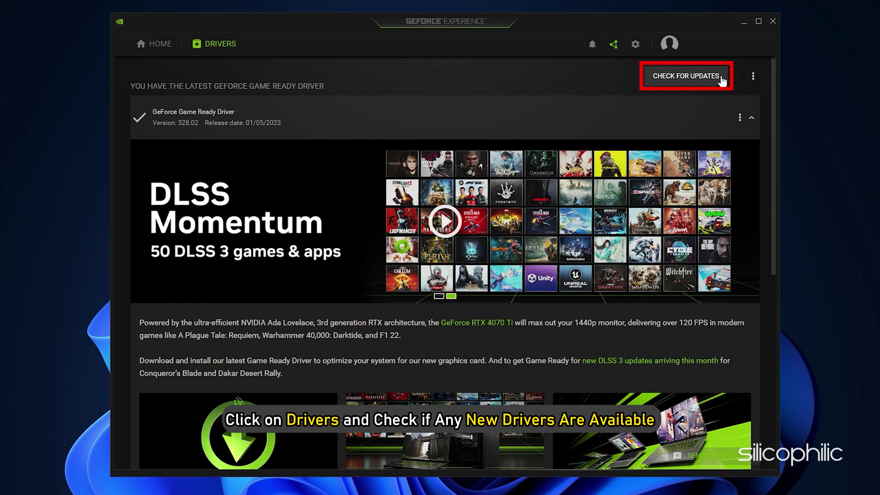
click(723, 81)
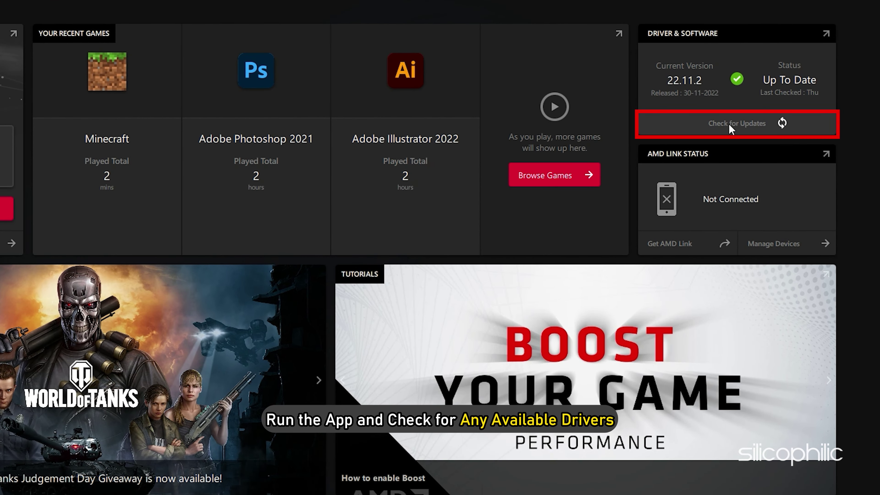
Run Check for Updates in AMD Radeon Software, confirming driver 22.11.2 is current
click(683, 122)
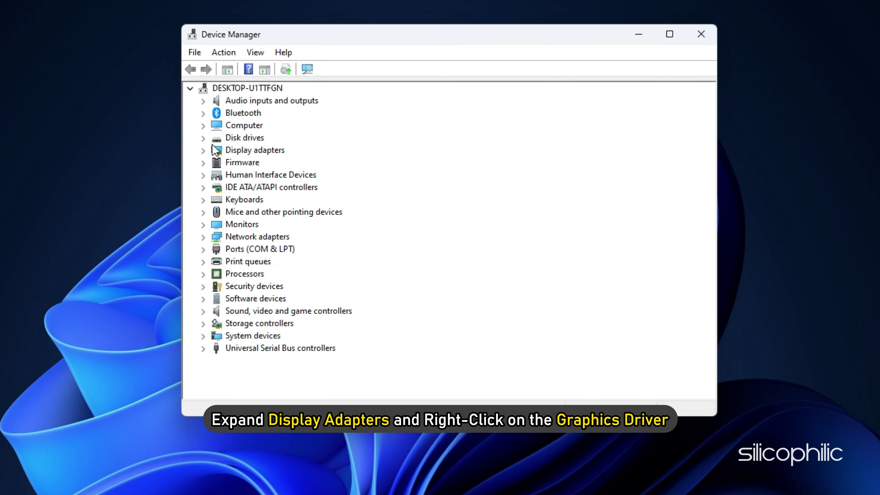
Uninstall the NVIDIA GeForce RTX 3070 under Display adapters, removing its driver too
click(203, 151)
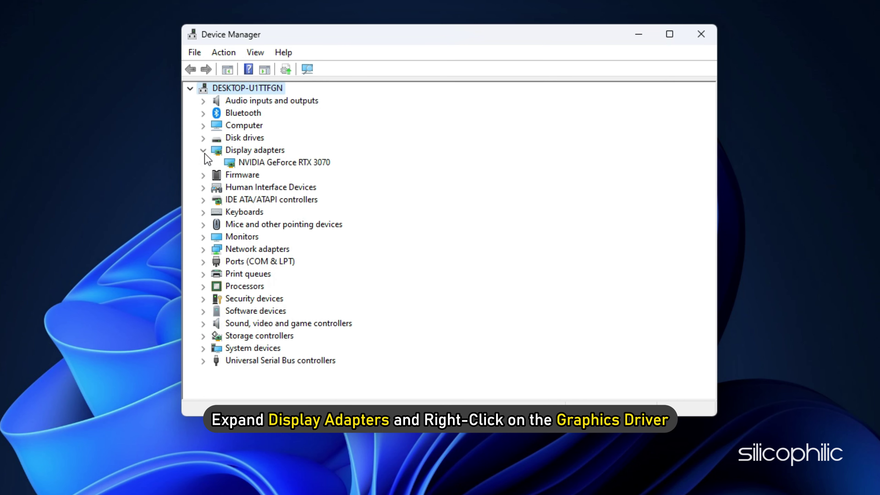
click(332, 164)
right_click(332, 164)
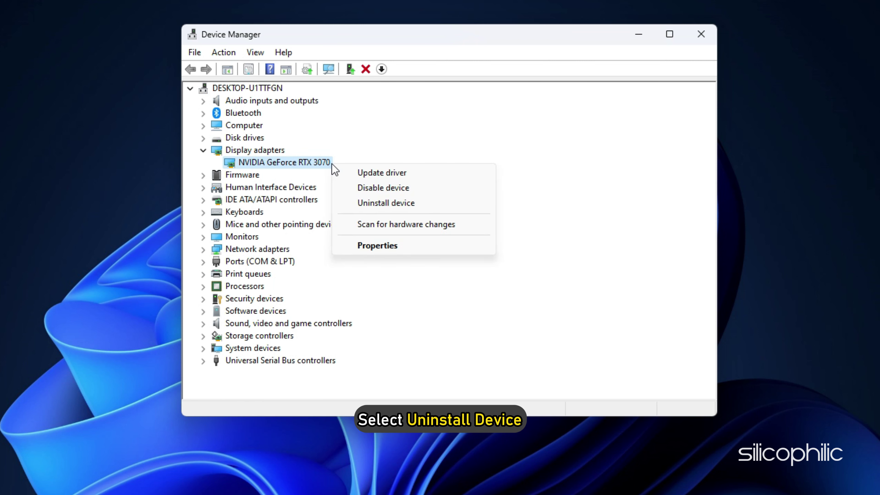
click(418, 203)
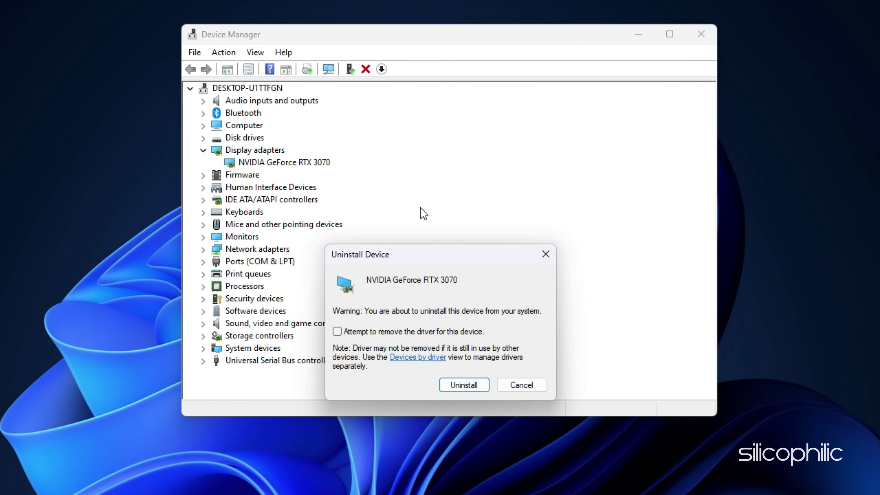
click(484, 388)
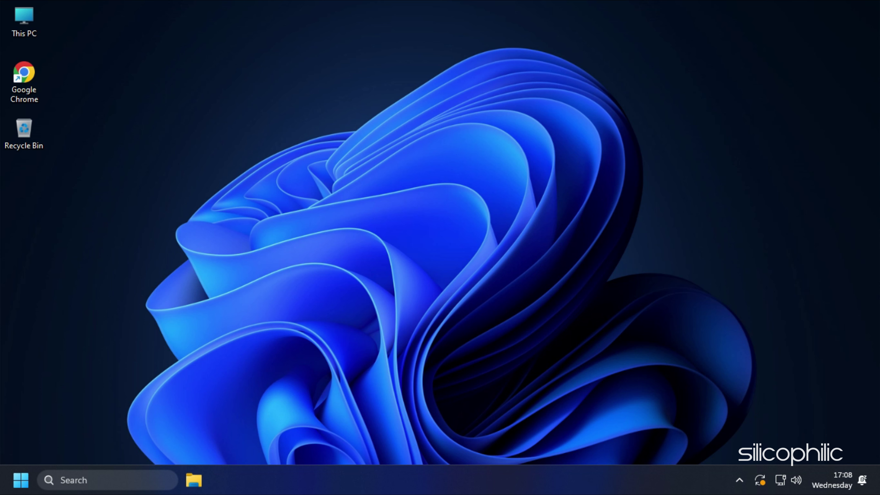
Search 'check for updates' and run a Windows Update check, which finds the PC up to date
click(104, 480)
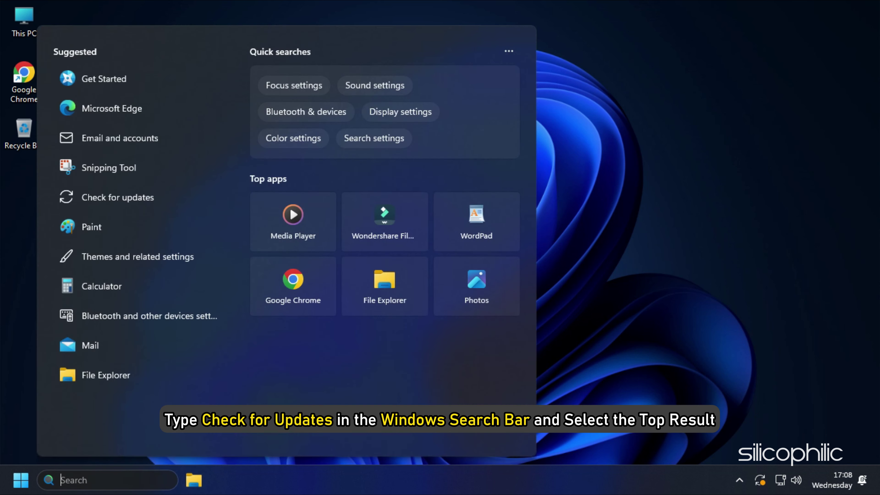
text(che)
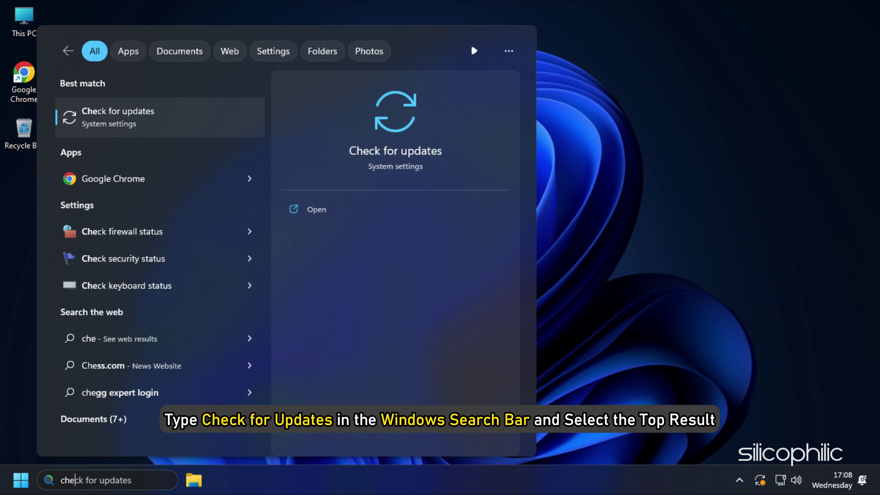
text(ck for updates)
click(118, 132)
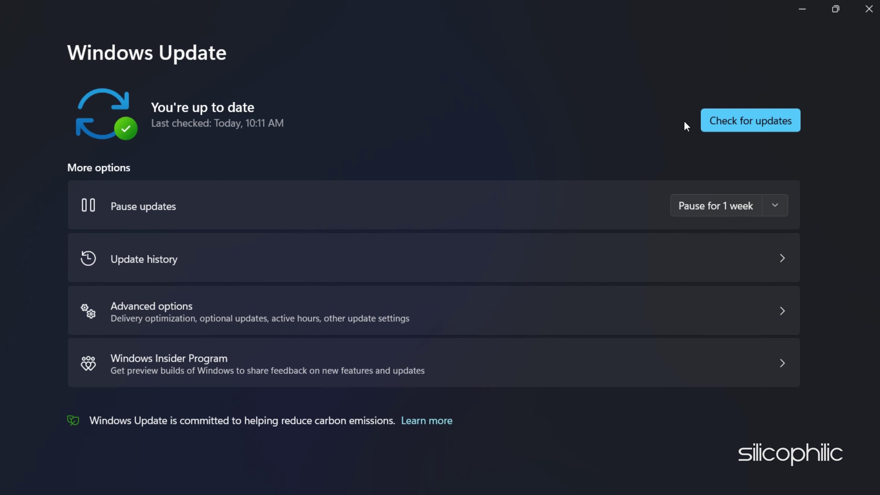
click(708, 123)
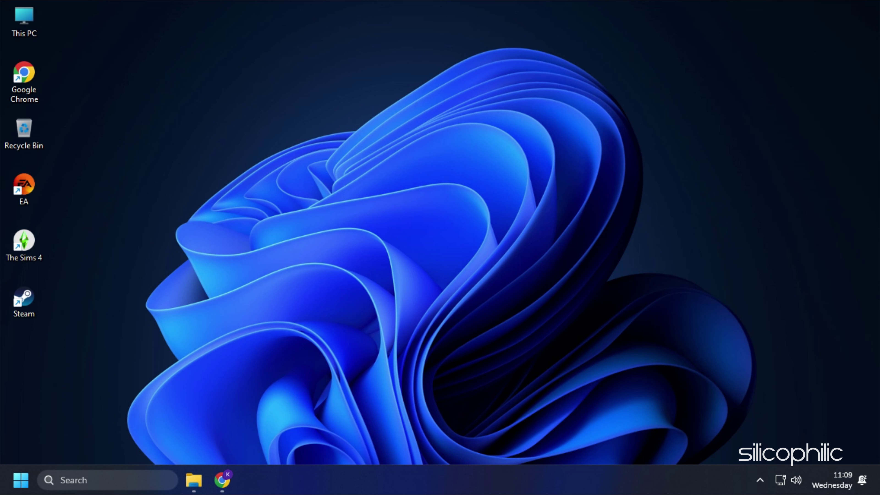
Run appwiz.cpl and start uninstalling The Sims 4, approving the permission prompt
key(super+r)
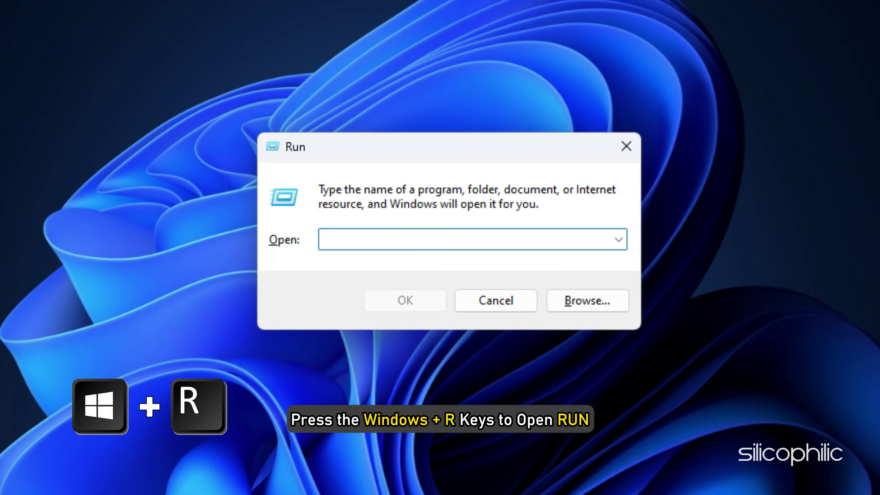
text(appwiz.cpl)
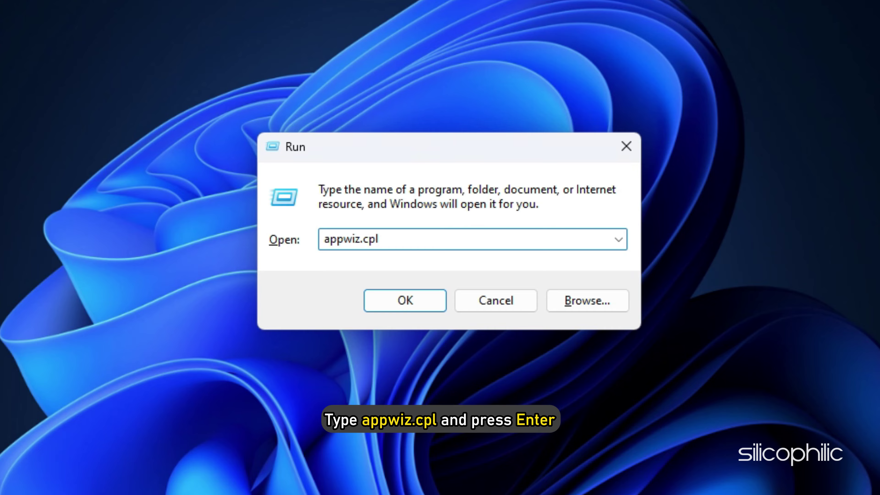
key(Return)
scroll(354, 315, down, 5)
click(289, 282)
right_click(290, 283)
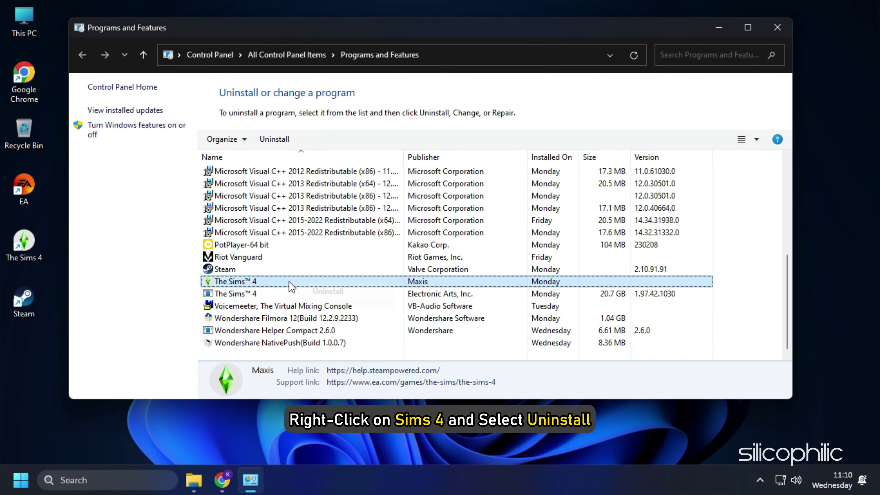
click(312, 292)
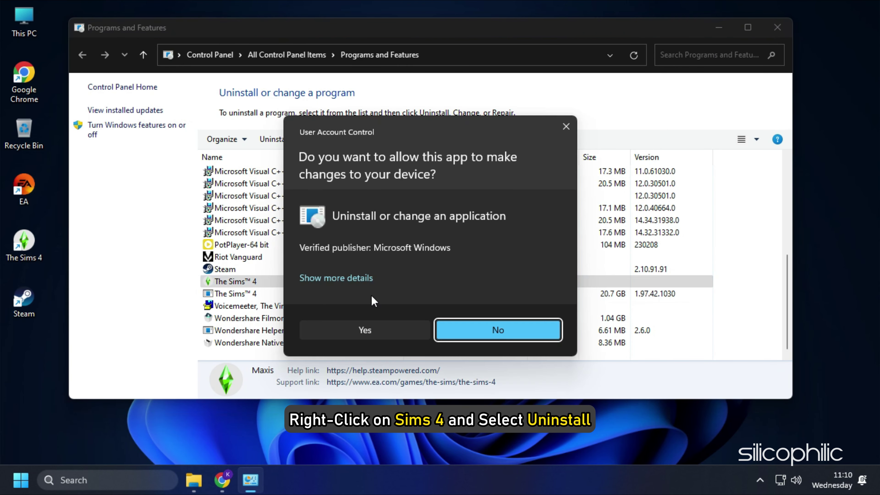
click(380, 331)
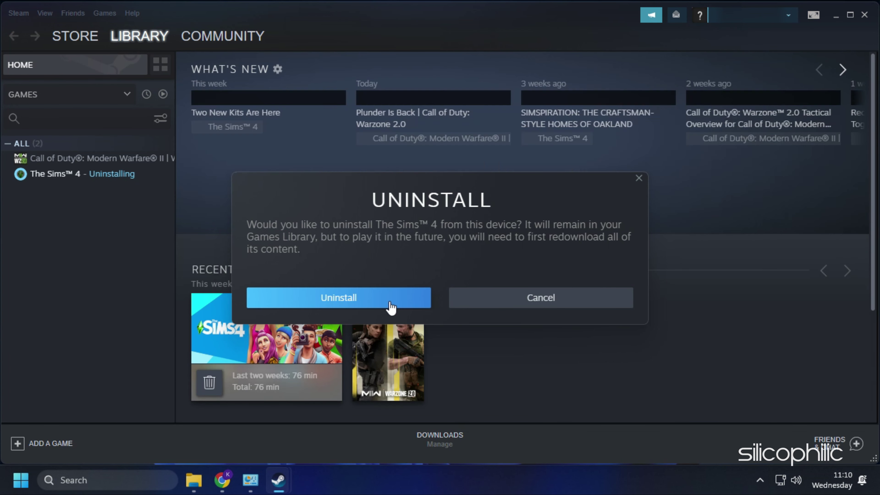
Confirm removing The Sims 4 in Steam, then reinstall it from the library (20.9 GB download)
click(391, 305)
click(639, 178)
click(59, 174)
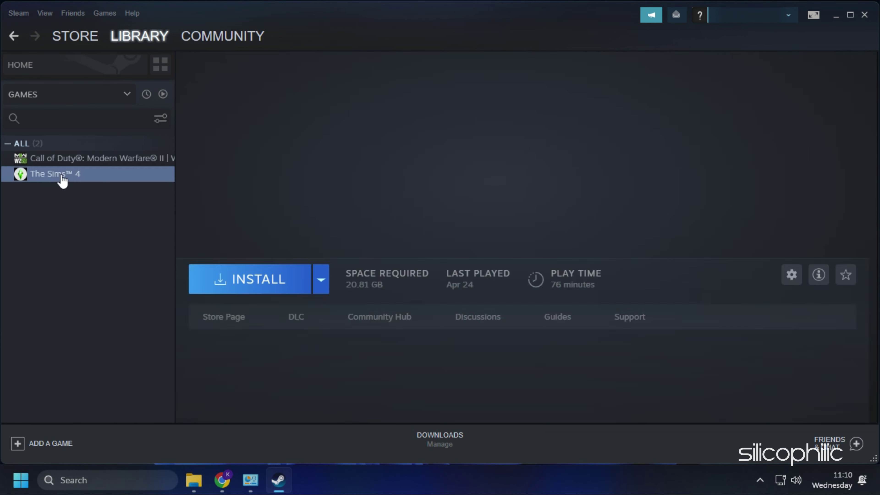
click(260, 279)
click(474, 346)
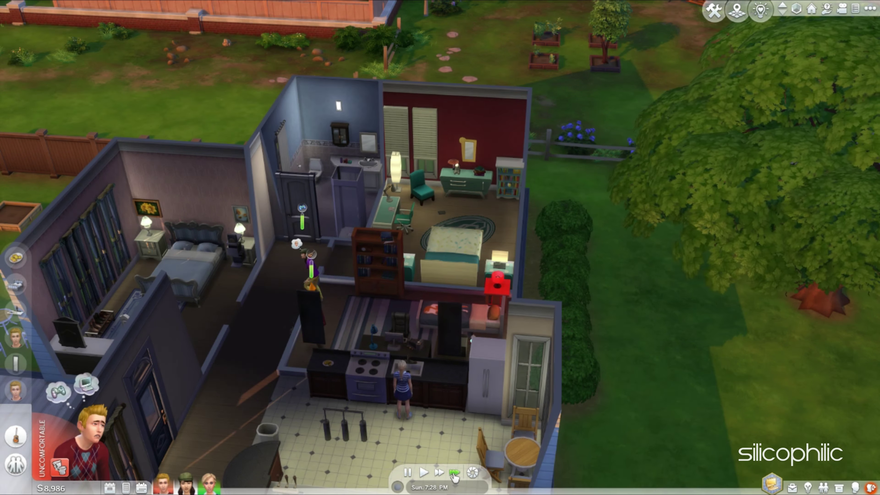
Watch the reinstalled Sims 4 run normally with the household's Sims at home
mouse_move(478, 472)
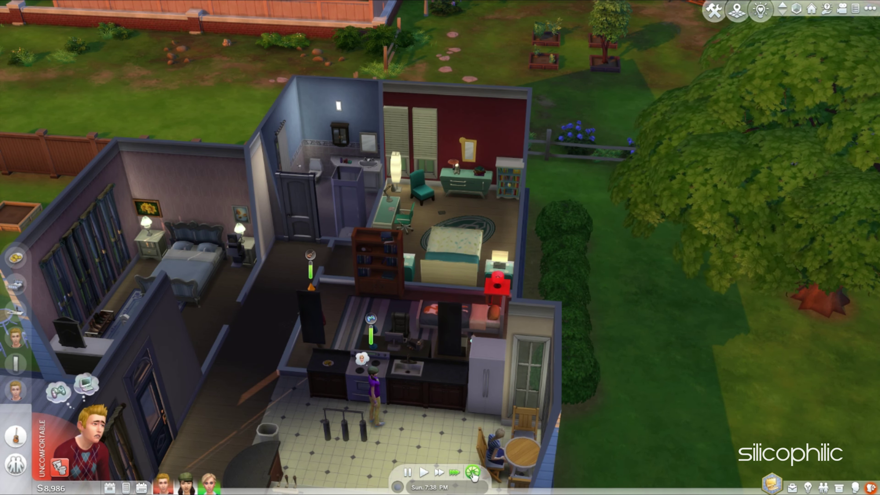